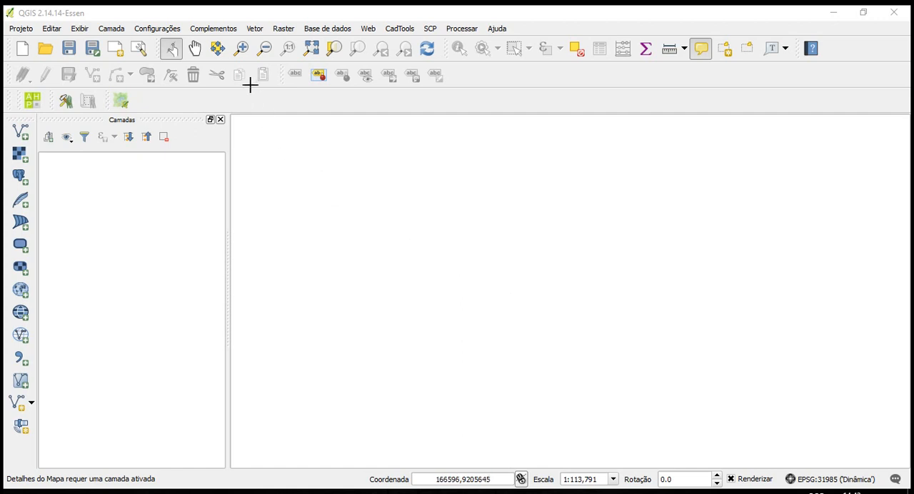
# Open the plugin manager and search all plugins for "space"
pyautogui.click(208, 30)
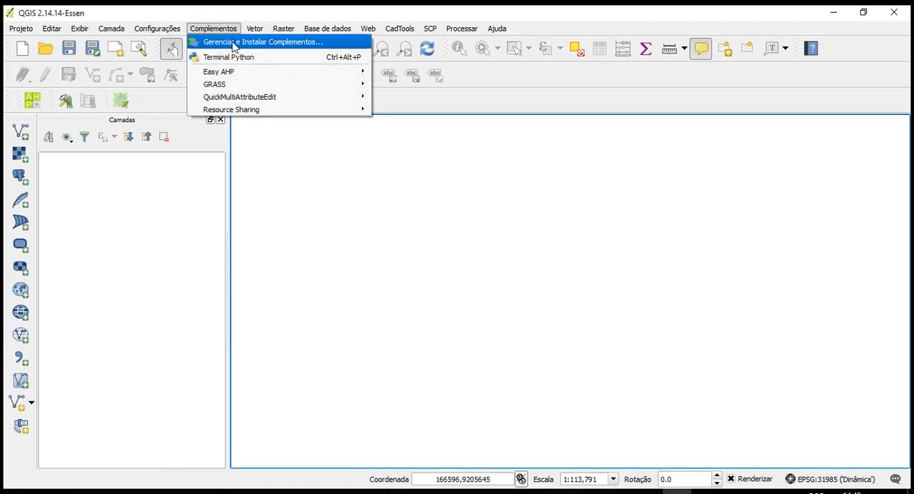
pyautogui.click(267, 45)
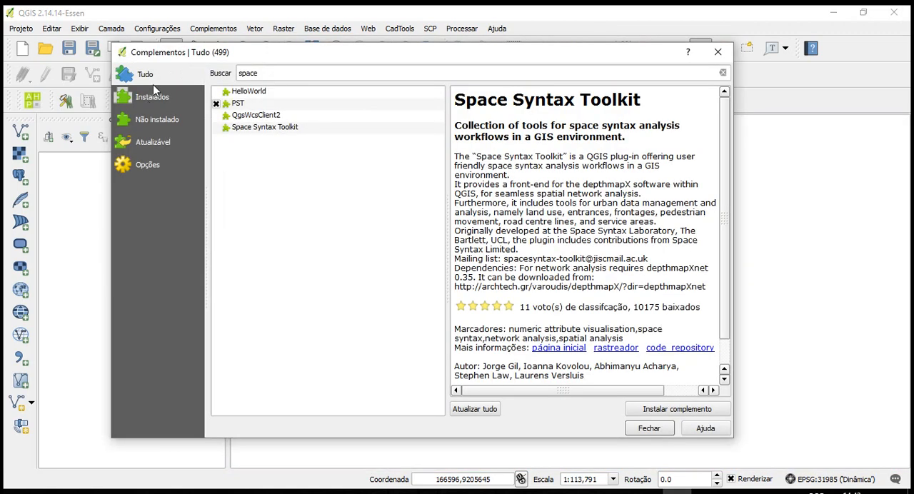
pyautogui.doubleClick(250, 72)
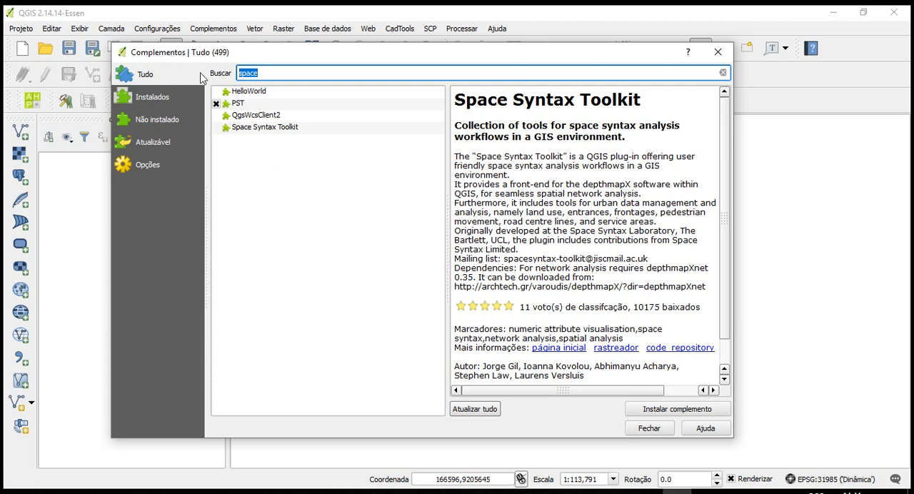
pyautogui.write('sa')
pyautogui.press('BackSpace')
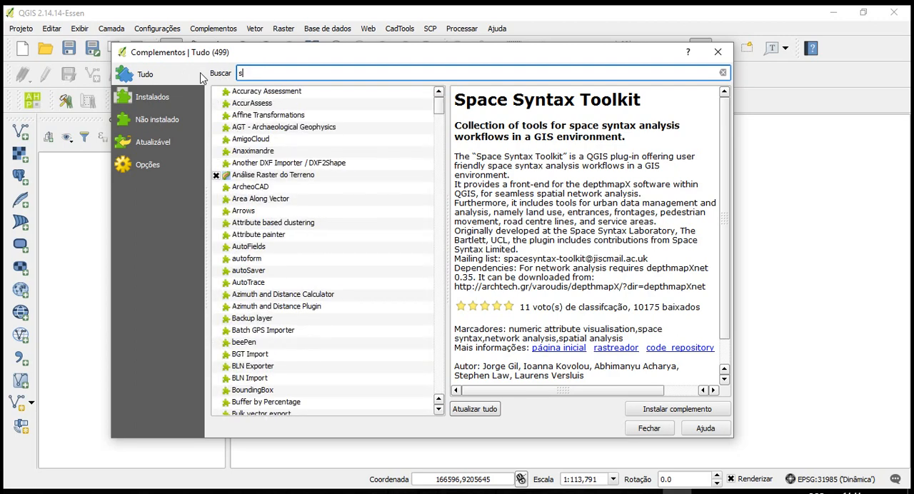
pyautogui.write('pace')
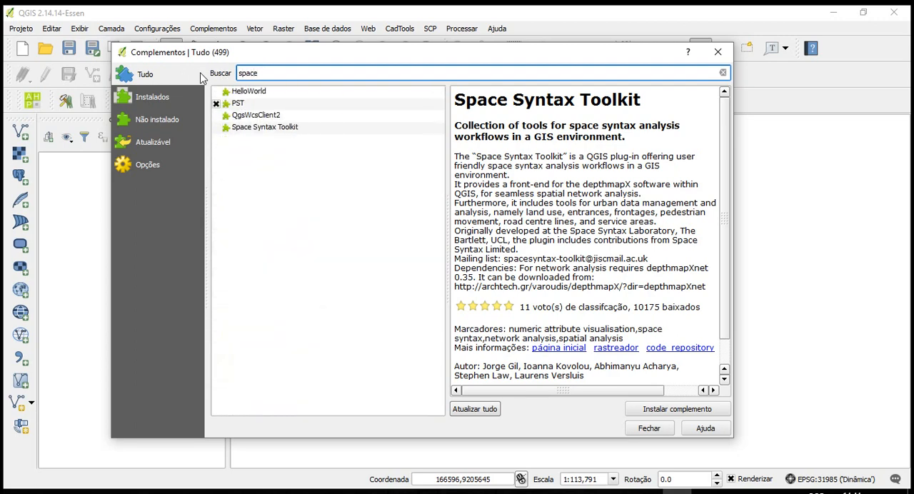
# Review the Space Syntax Toolkit plugin's description, install the plugin and close the plugin manager
pyautogui.click(254, 136)
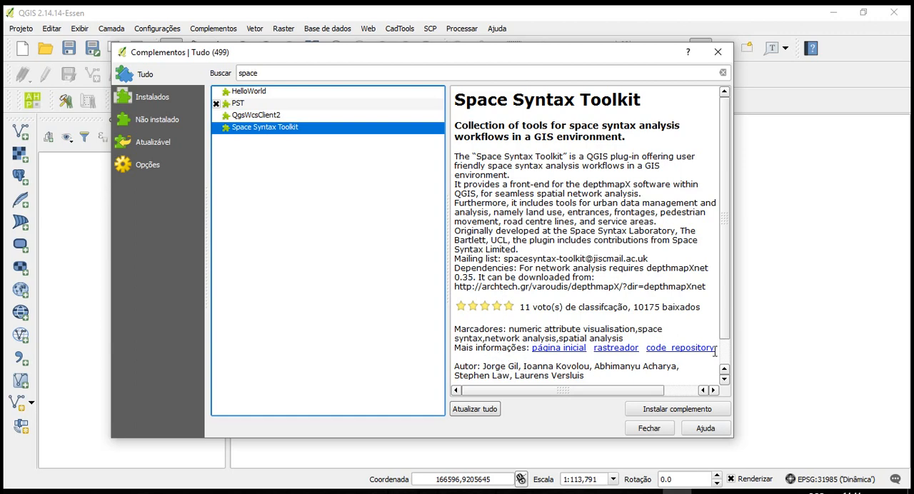
pyautogui.moveTo(727, 309); pyautogui.dragTo(727, 334)
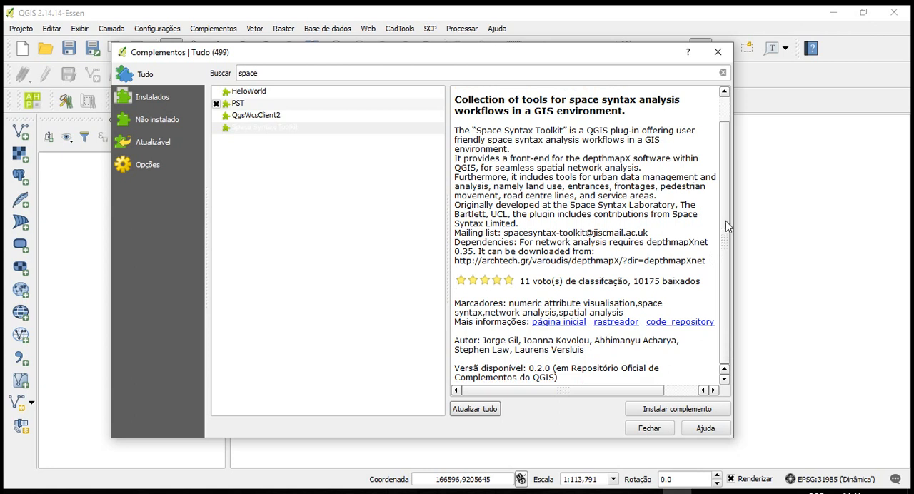
pyautogui.scroll(1, 726, 227)
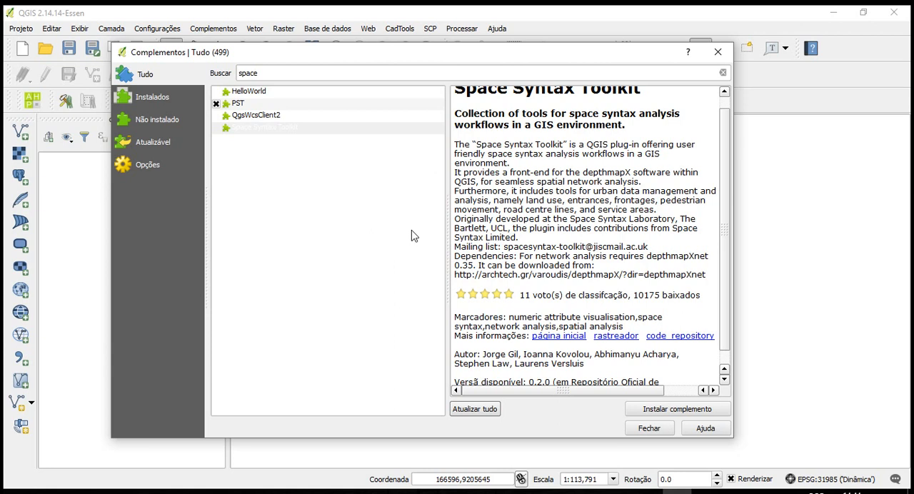
pyautogui.scroll(1, 726, 207)
pyautogui.scroll(-2, 727, 218)
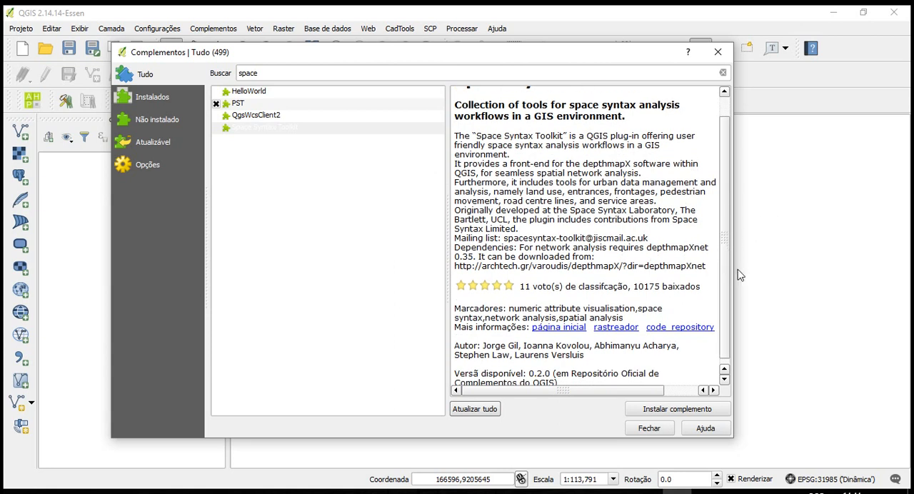
pyautogui.scroll(1, 726, 276)
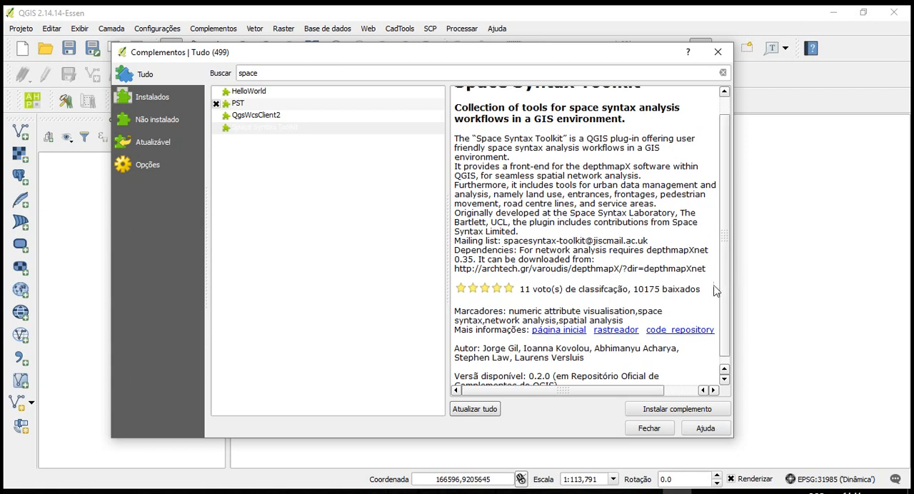
pyautogui.click(677, 412)
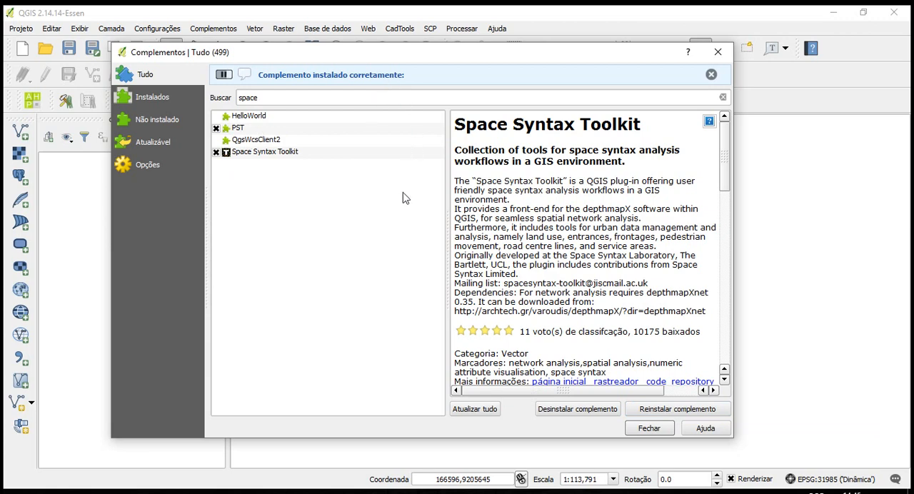
pyautogui.click(718, 53)
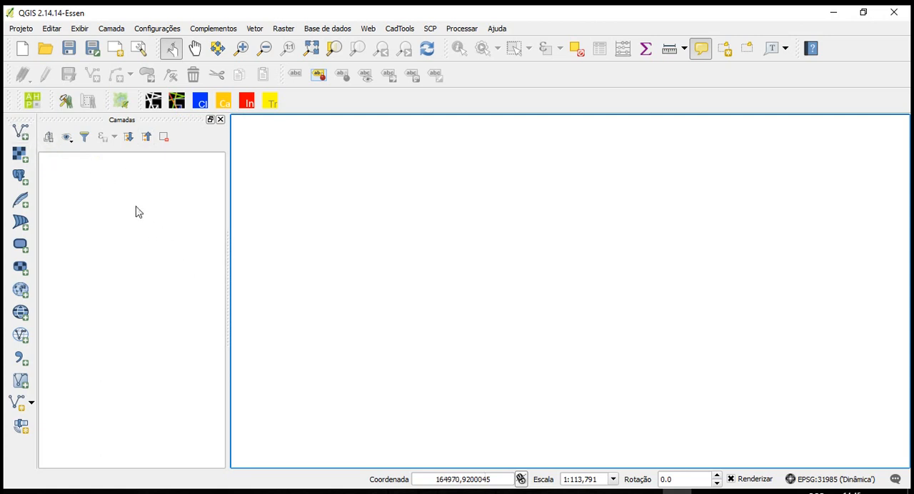
# Add the file _Segment_Map.mif from the Campina Grande OSM folder as a vector layer
pyautogui.click(22, 133)
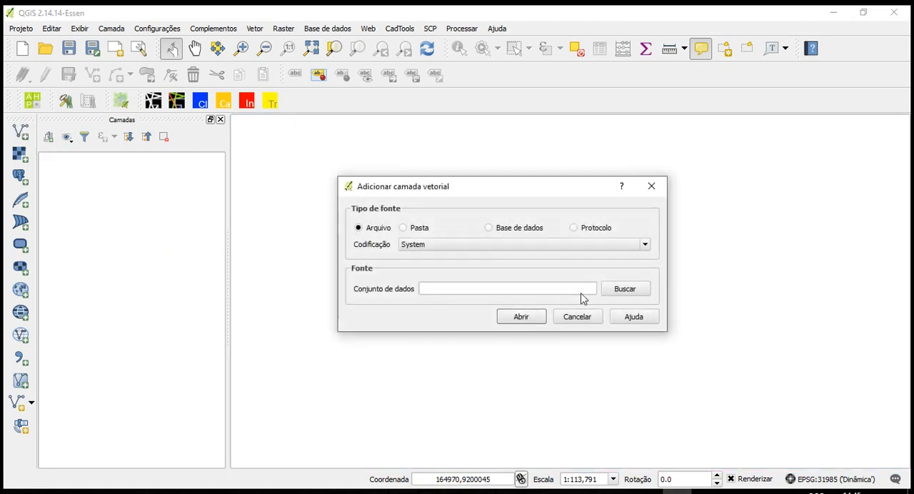
pyautogui.click(626, 290)
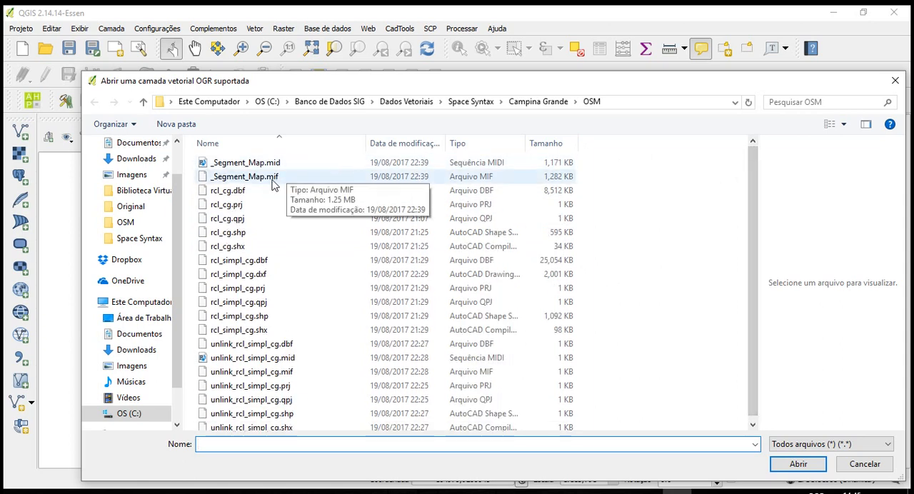
pyautogui.click(275, 179)
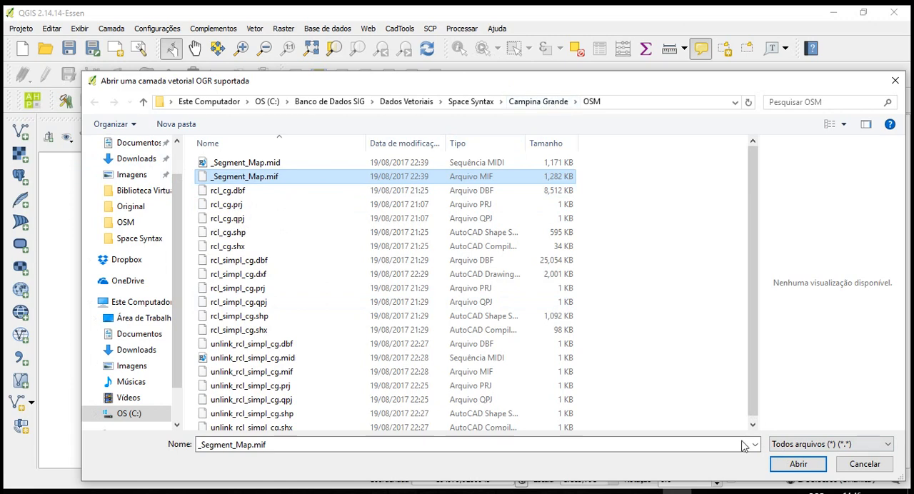
pyautogui.click(797, 464)
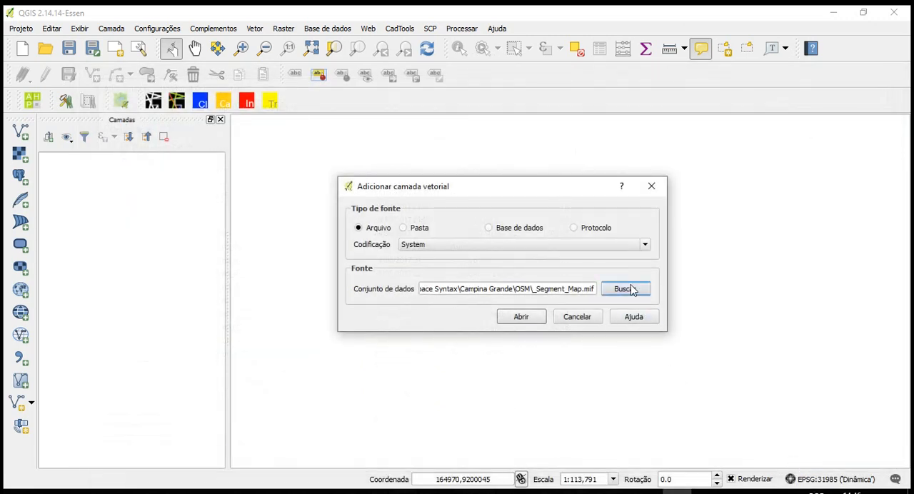
pyautogui.click(521, 315)
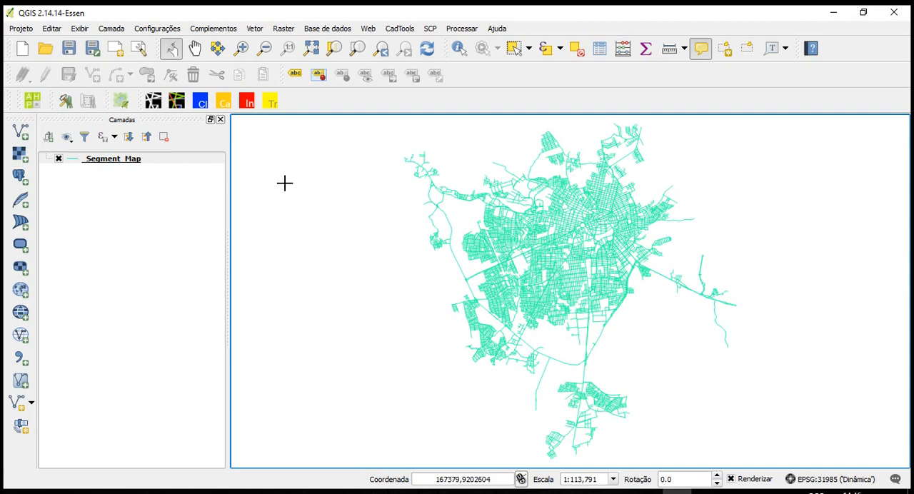
# Open the Attributes Explorer for the _Segment_Map layer and display its nach attribute on the map
pyautogui.click(177, 101)
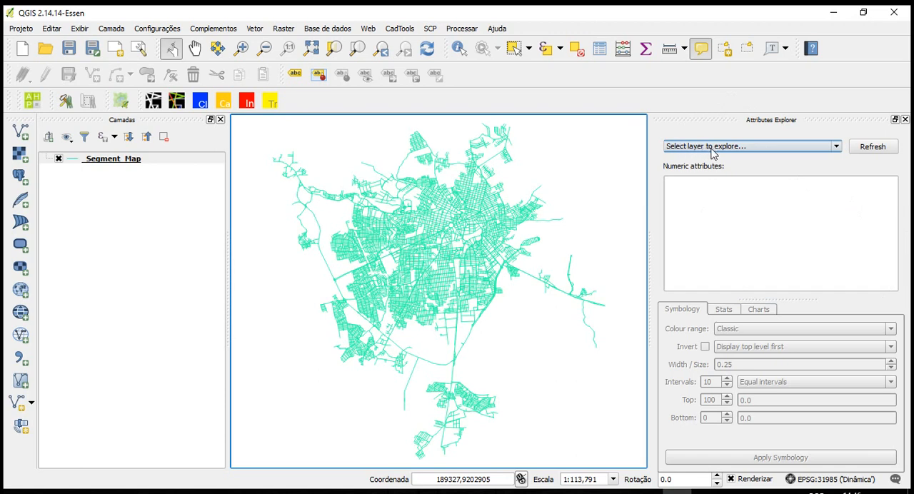
pyautogui.click(763, 147)
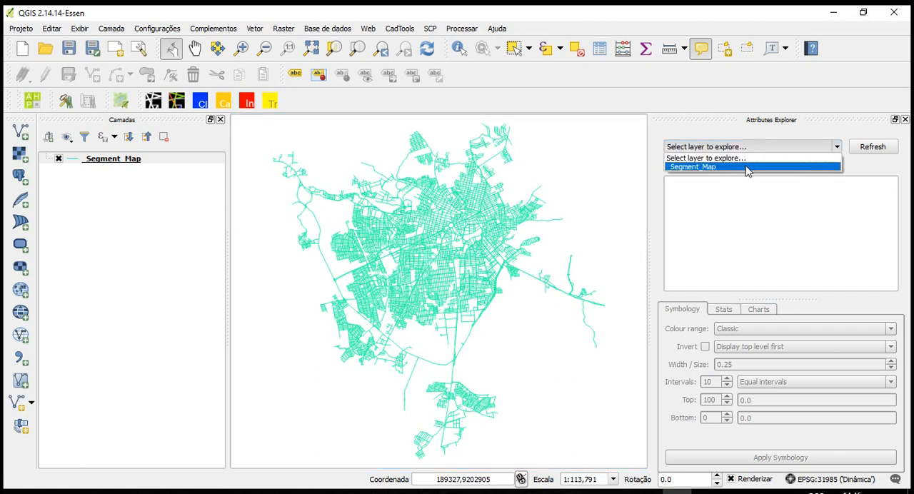
pyautogui.click(693, 168)
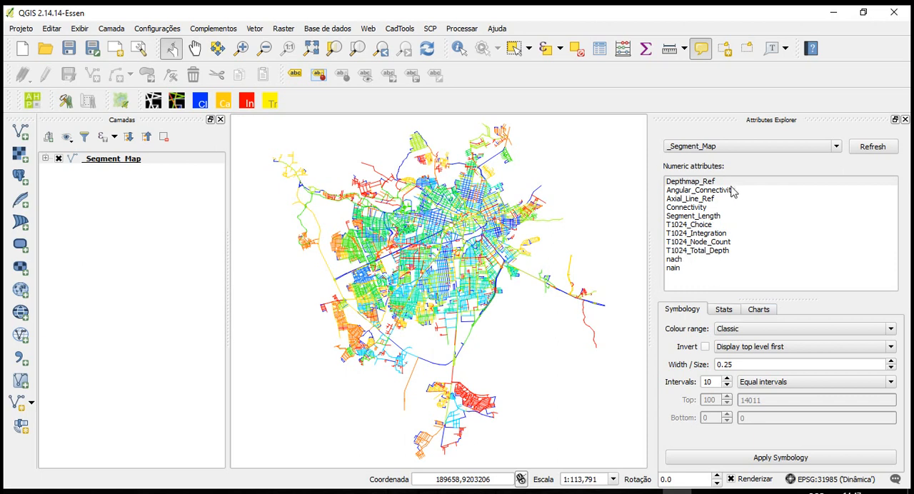
pyautogui.click(690, 259)
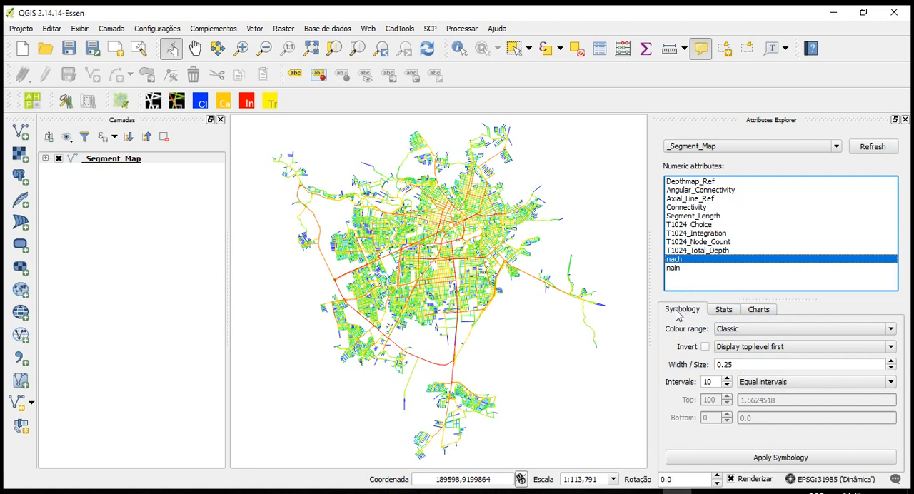
# Set the colour range of the nach symbology to Red - blue and apply it to the map
pyautogui.click(863, 330)
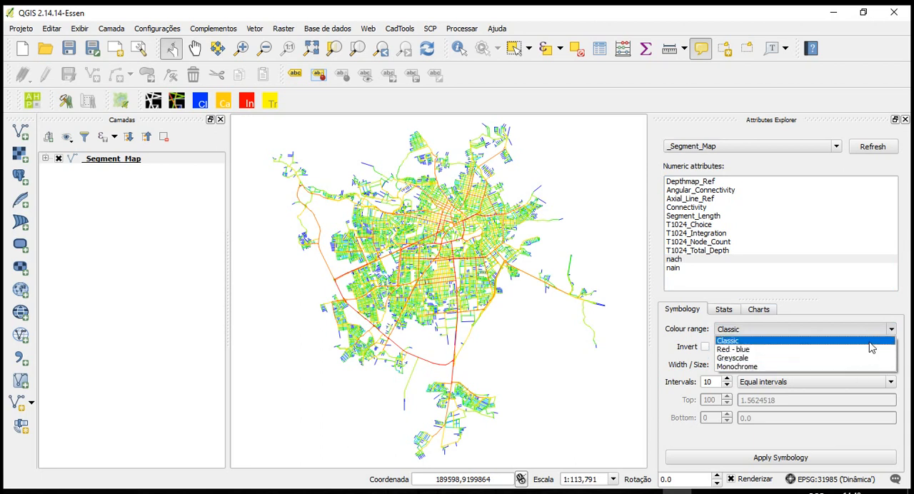
pyautogui.click(870, 340)
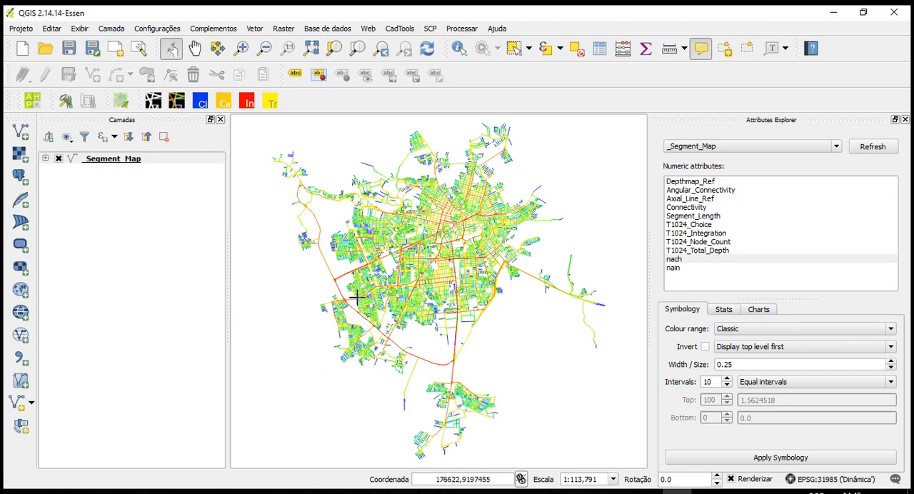
pyautogui.click(801, 330)
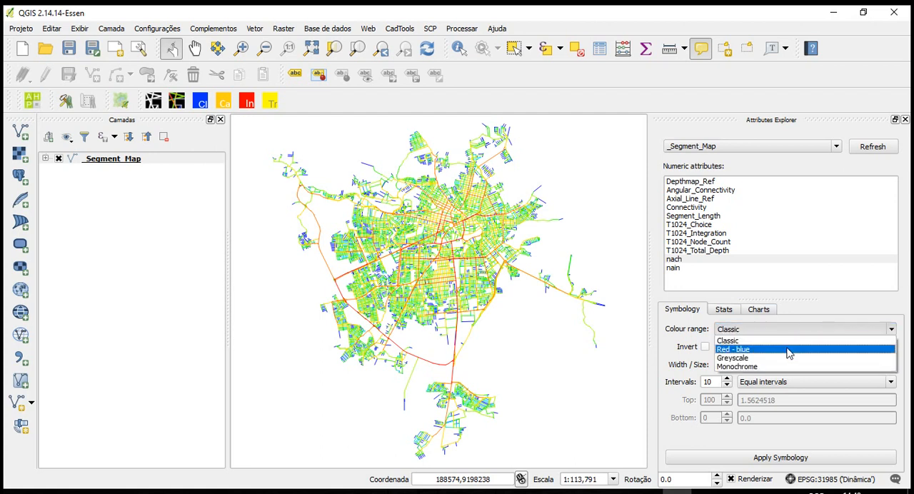
pyautogui.click(788, 350)
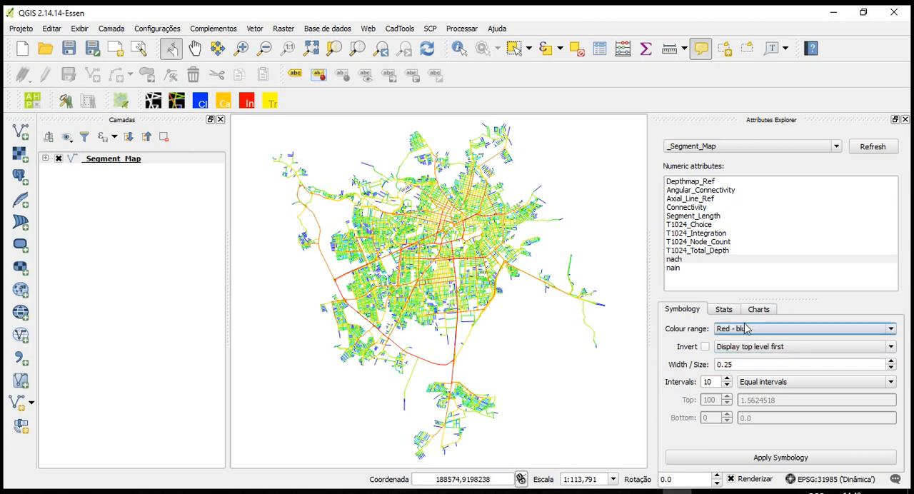
pyautogui.click(803, 455)
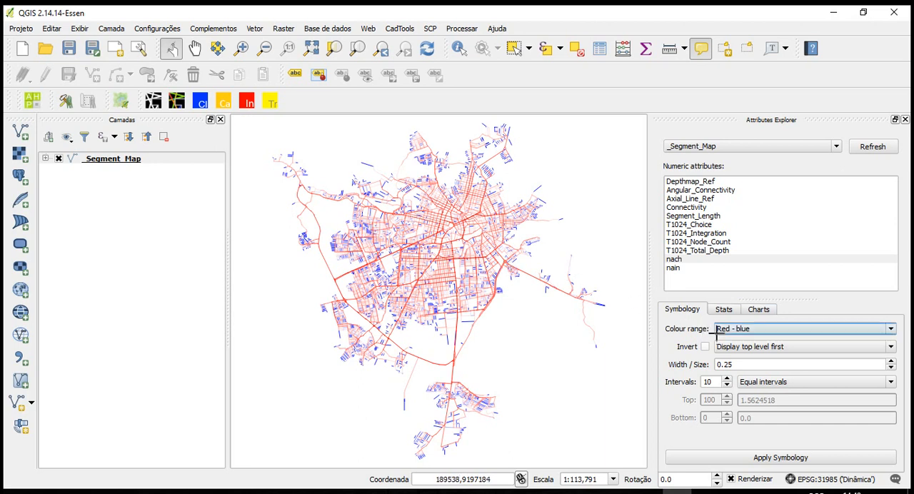
# Change the nach symbology's colour range to Greyscale and apply it
pyautogui.click(761, 333)
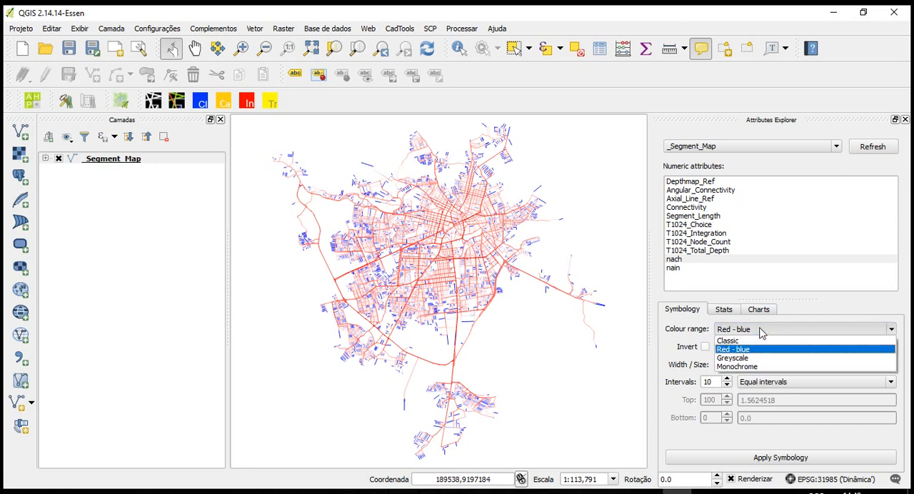
pyautogui.click(750, 362)
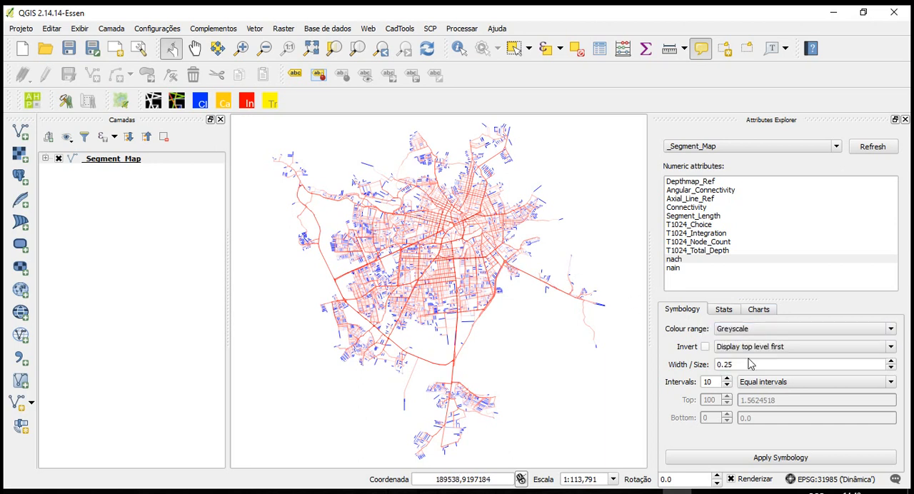
pyautogui.click(785, 457)
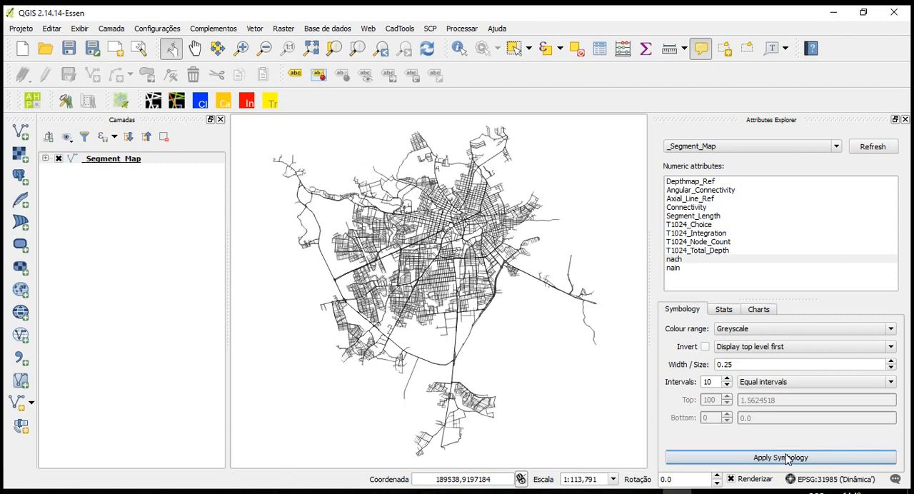
# Change the nach symbology's colour range to Monochrome and apply it
pyautogui.click(775, 334)
pyautogui.click(767, 366)
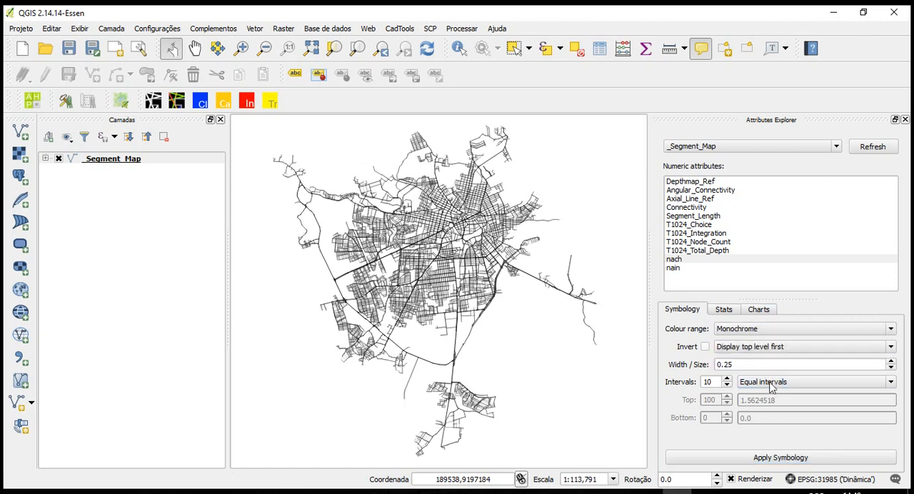
pyautogui.click(768, 463)
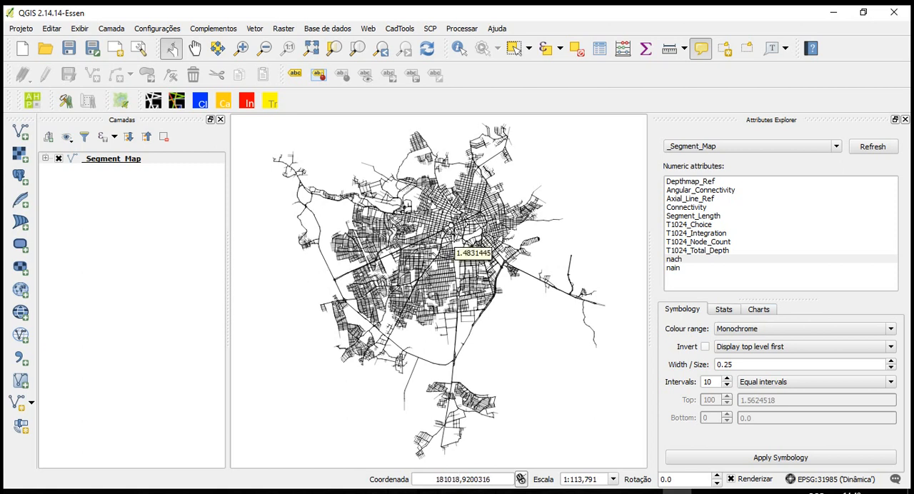
# Return the nach symbology's colour range to Classic and apply it
pyautogui.click(748, 334)
pyautogui.click(729, 340)
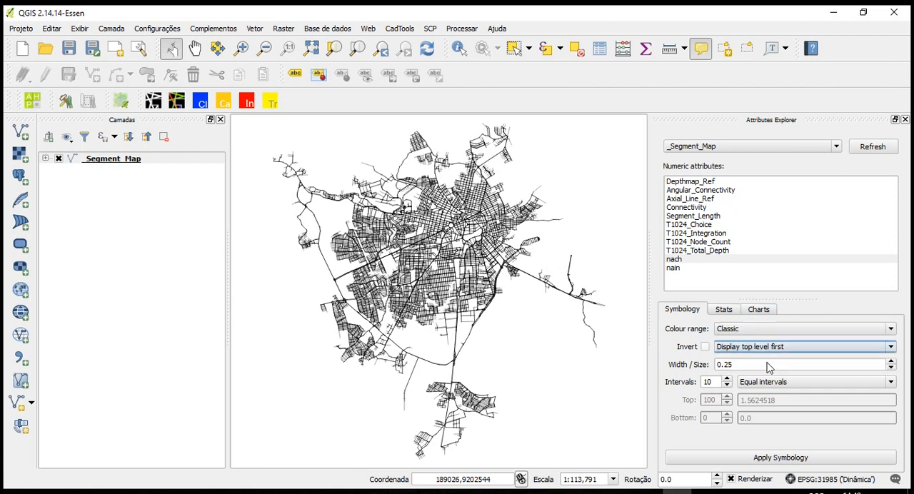
pyautogui.click(793, 459)
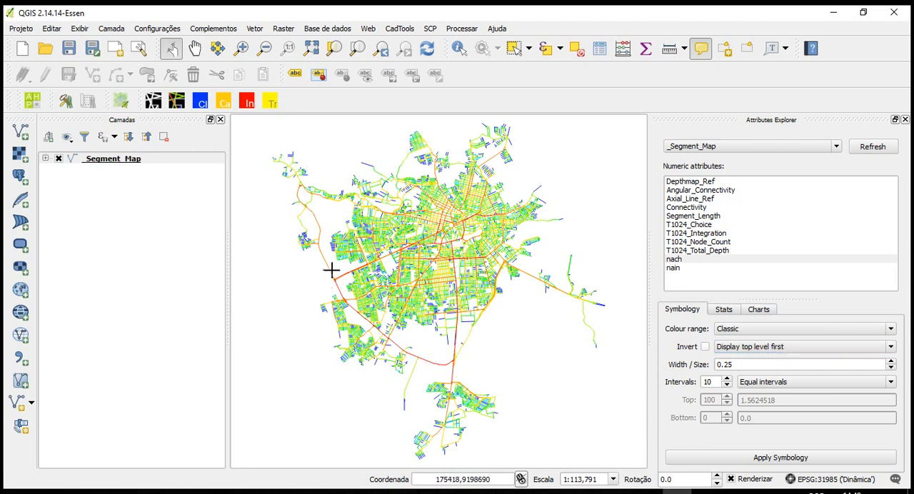
# Set the line width of the nach symbology to 0.50 and apply it to the map
pyautogui.moveTo(495, 222)
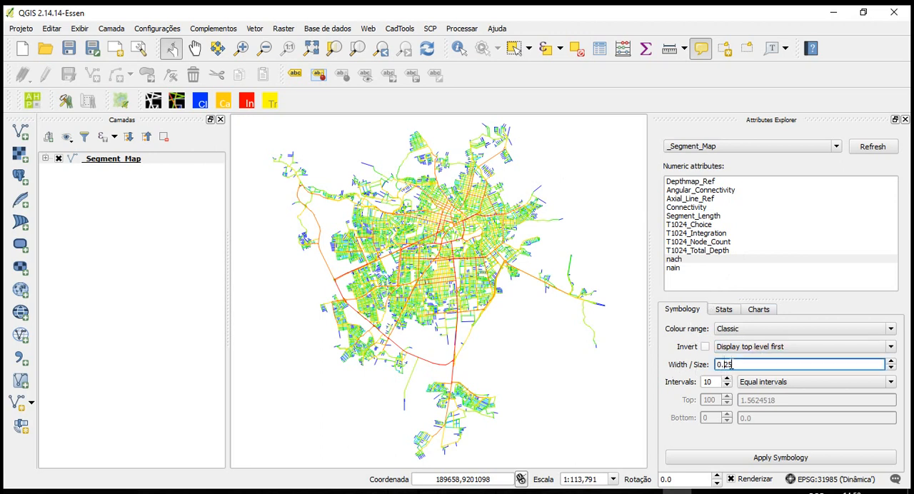
pyautogui.doubleClick(726, 364)
pyautogui.click(728, 365)
pyautogui.doubleClick(725, 365)
pyautogui.write('5')
pyautogui.click(786, 460)
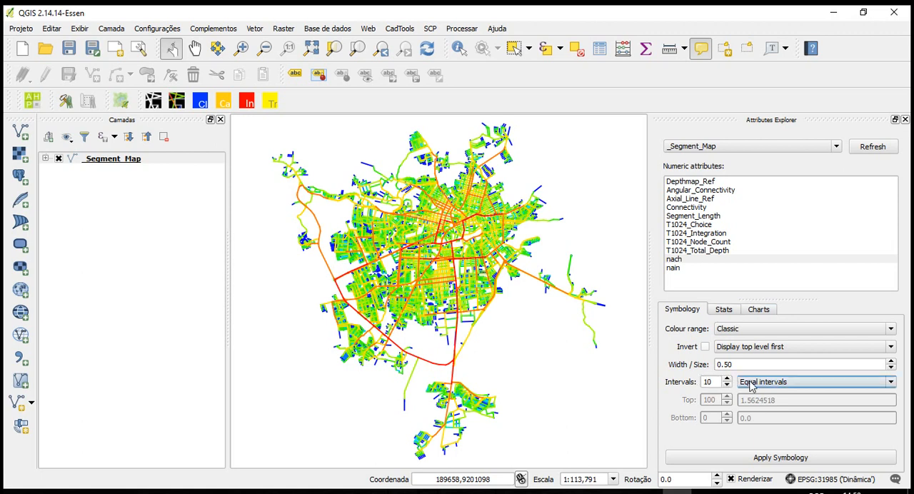
# Switch the nach symbology's interval classification to Quantiles and apply it to the map
pyautogui.click(797, 381)
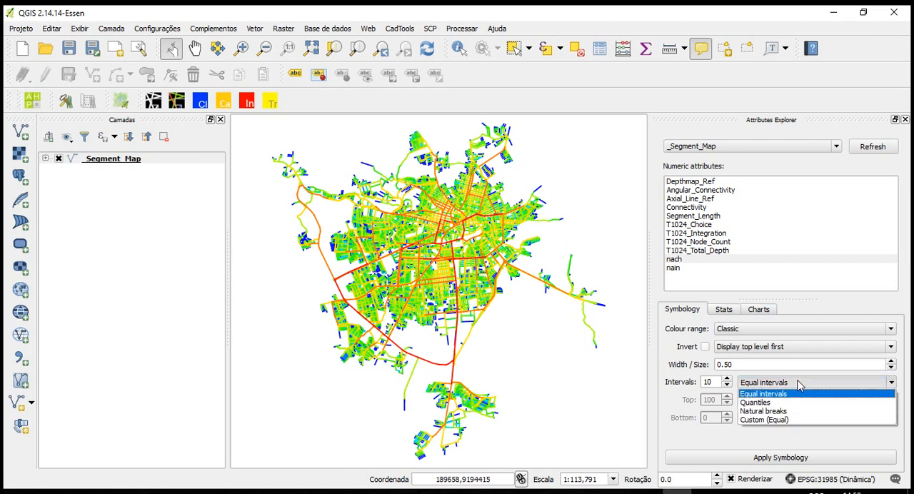
pyautogui.click(780, 403)
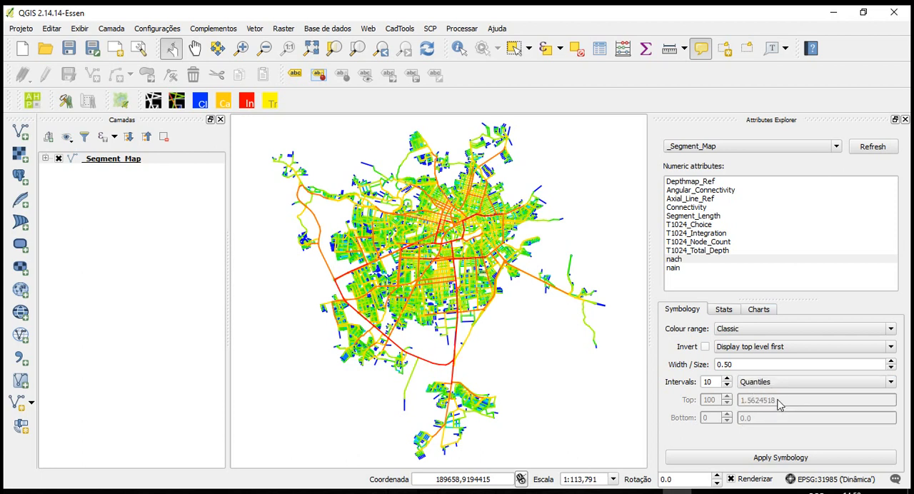
pyautogui.click(773, 461)
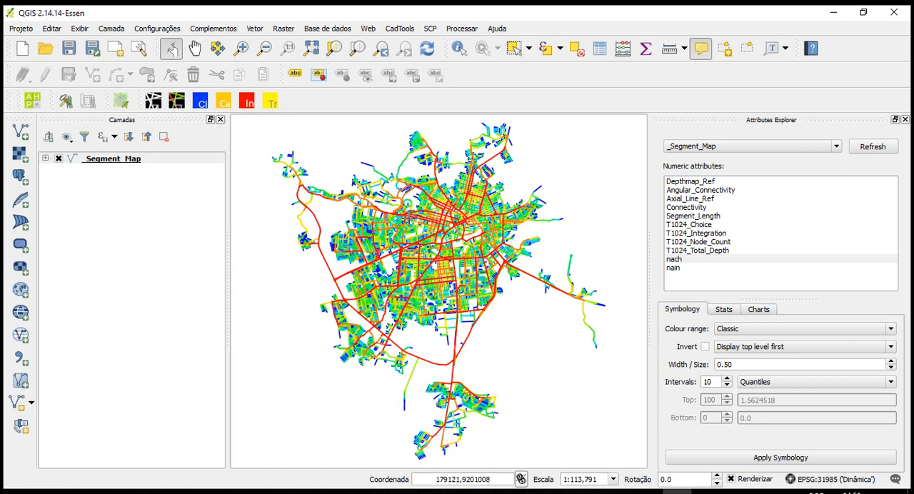
# Switch the nach symbology's interval classification to Natural breaks and apply it to the map
pyautogui.moveTo(406, 229)
pyautogui.click(791, 381)
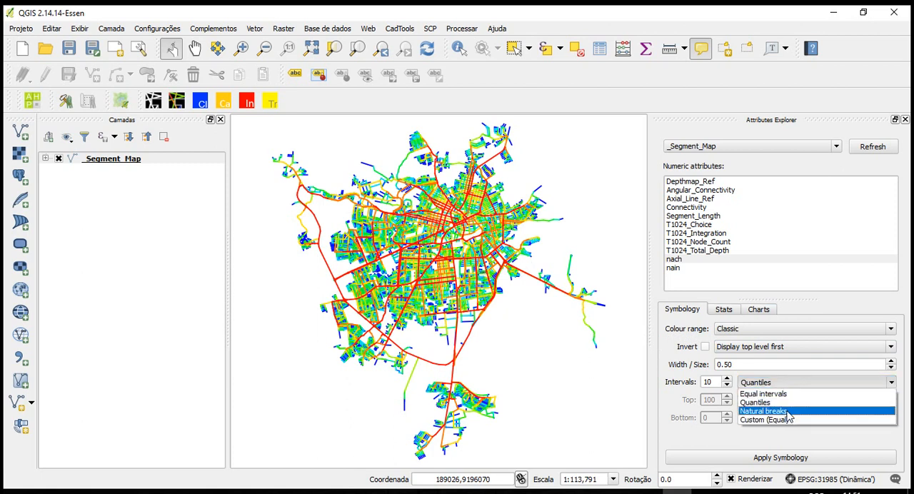
pyautogui.click(764, 411)
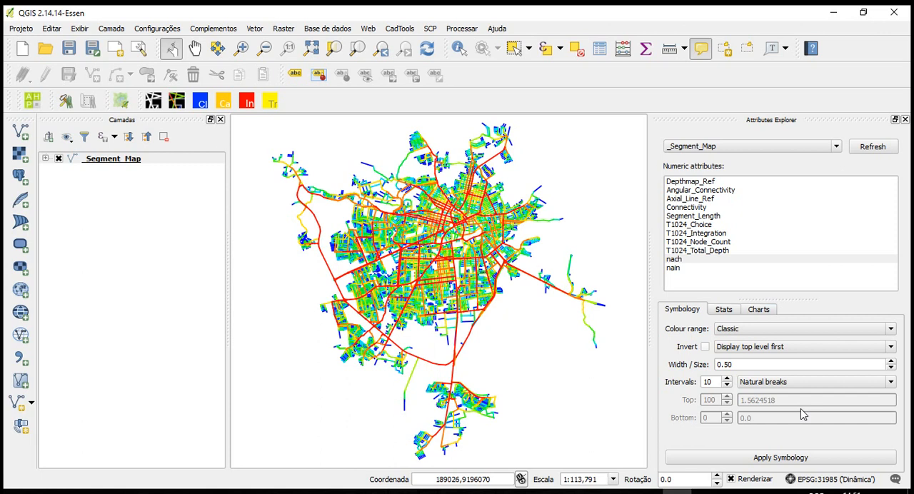
pyautogui.click(786, 456)
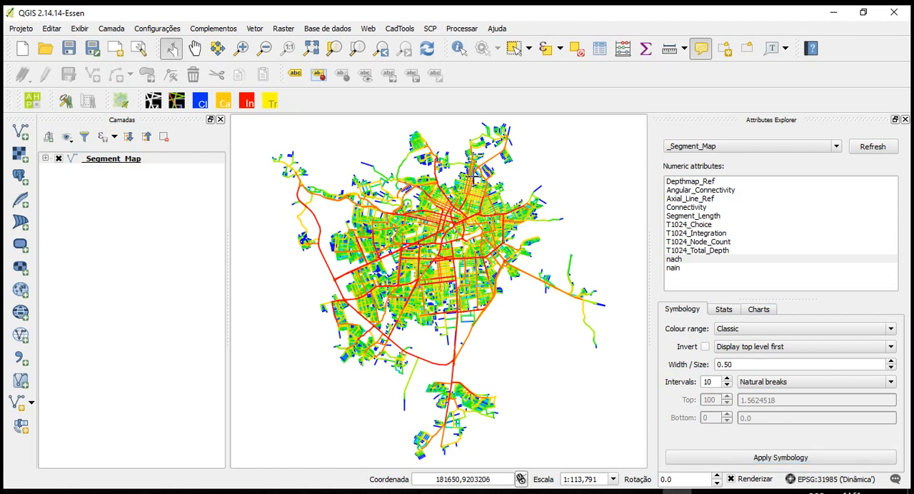
# Switch the nach intervals to Custom (Equal), set the top limit to 80 percent and apply the symbology
pyautogui.click(781, 389)
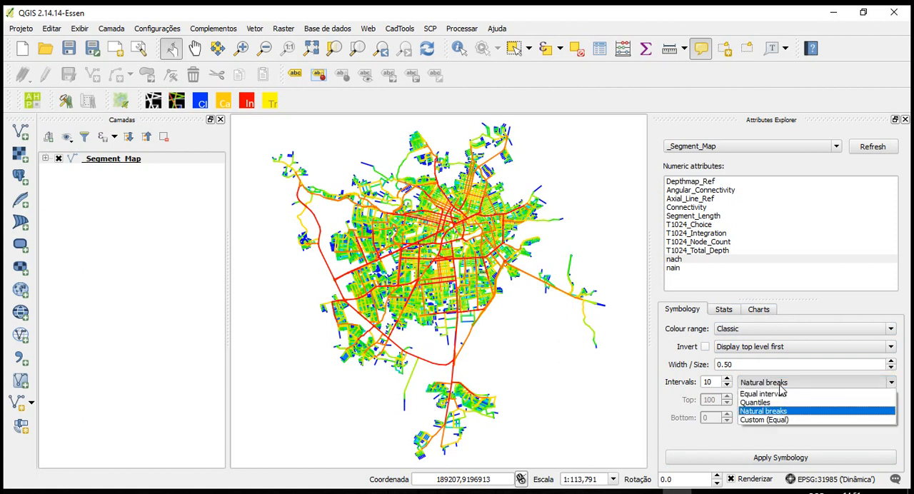
pyautogui.click(755, 421)
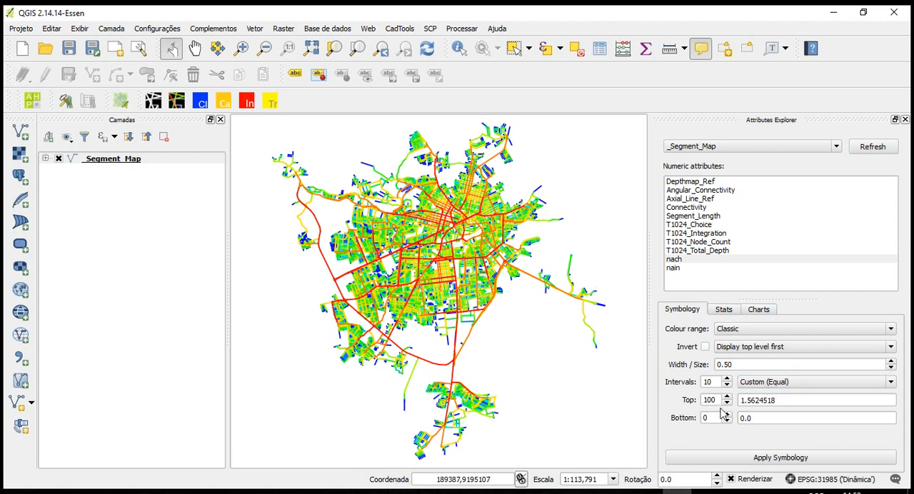
pyautogui.click(715, 399)
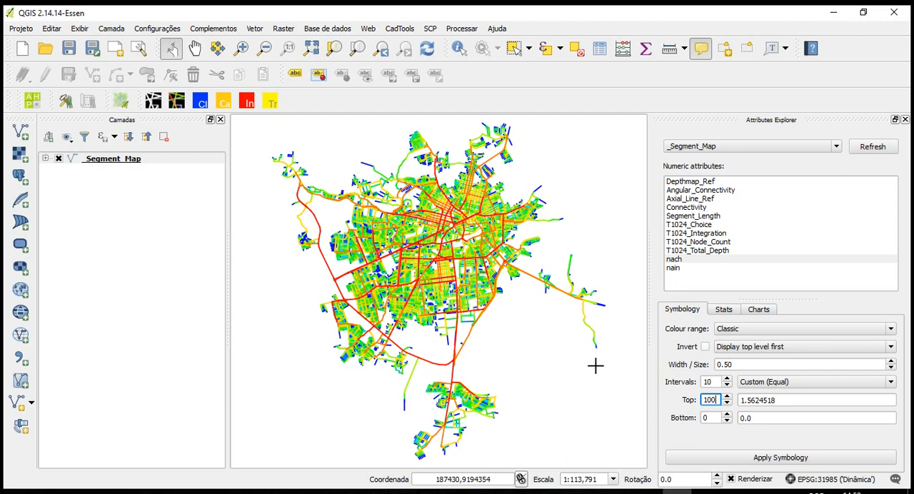
pyautogui.press('BackSpace')
pyautogui.press('BackSpace')
pyautogui.press('BackSpace')
pyautogui.write('80')
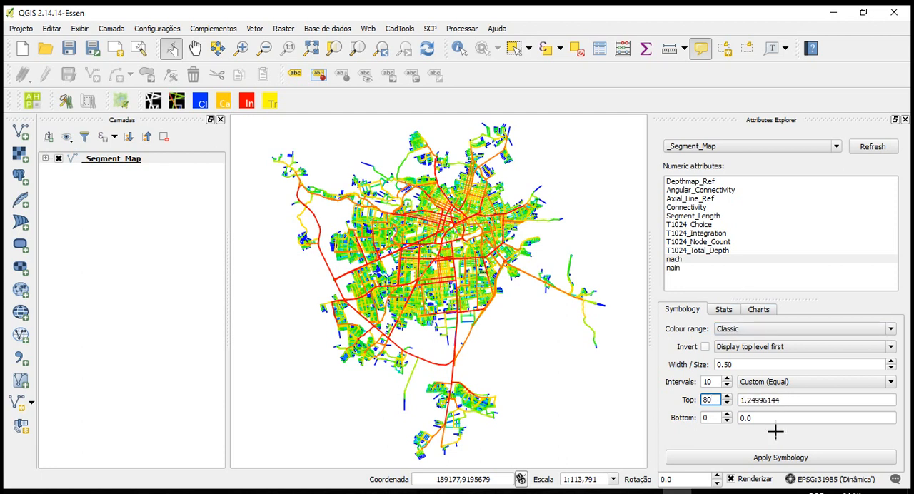
pyautogui.click(772, 461)
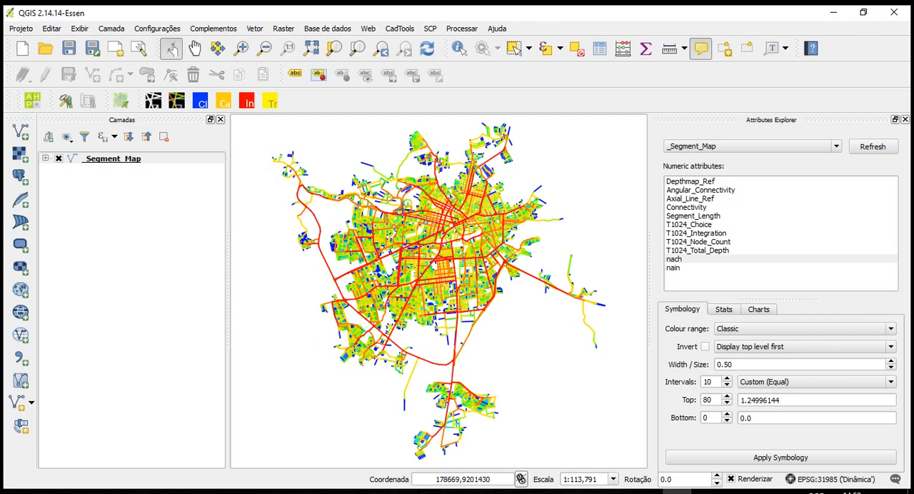
# Set the bottom limit of the custom nach intervals to 50 percent and apply the symbology
pyautogui.click(717, 400)
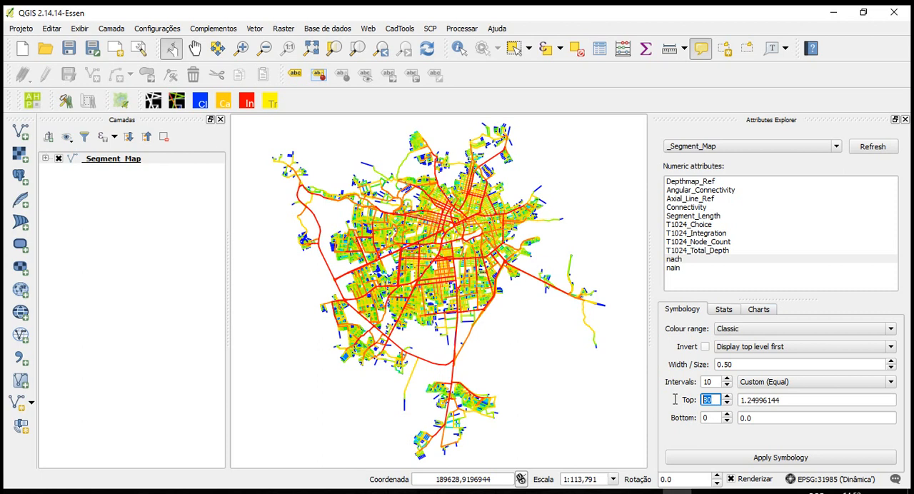
pyautogui.click(717, 417)
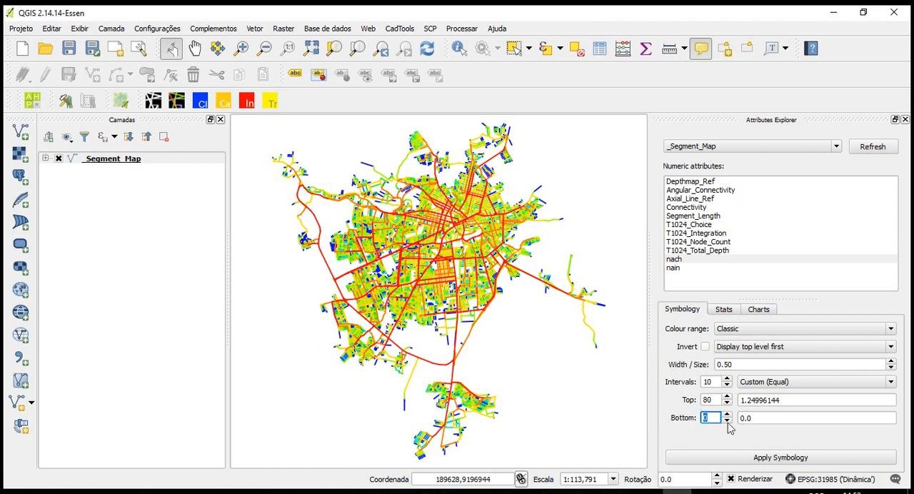
pyautogui.write('50')
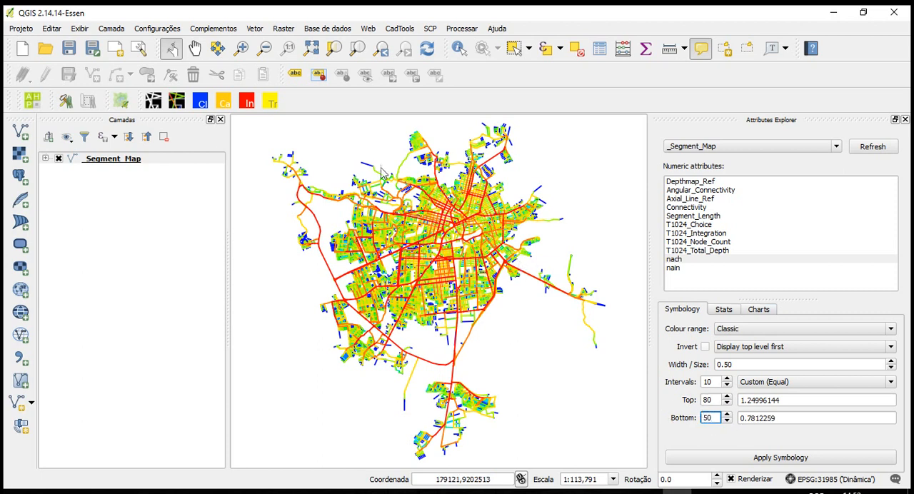
pyautogui.click(791, 456)
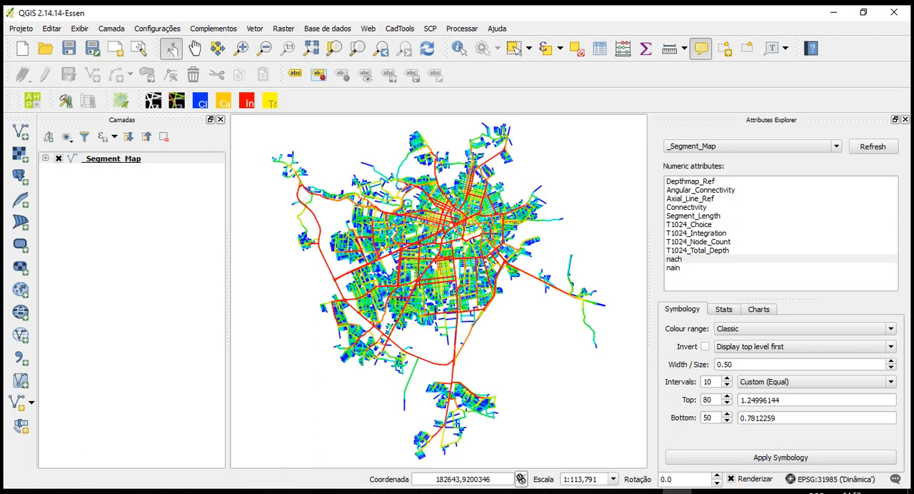
# Reset the custom nach interval limits to 0 percent at the bottom and 100 percent at the top
pyautogui.doubleClick(708, 418)
pyautogui.write('0')
pyautogui.doubleClick(709, 400)
pyautogui.write('100')
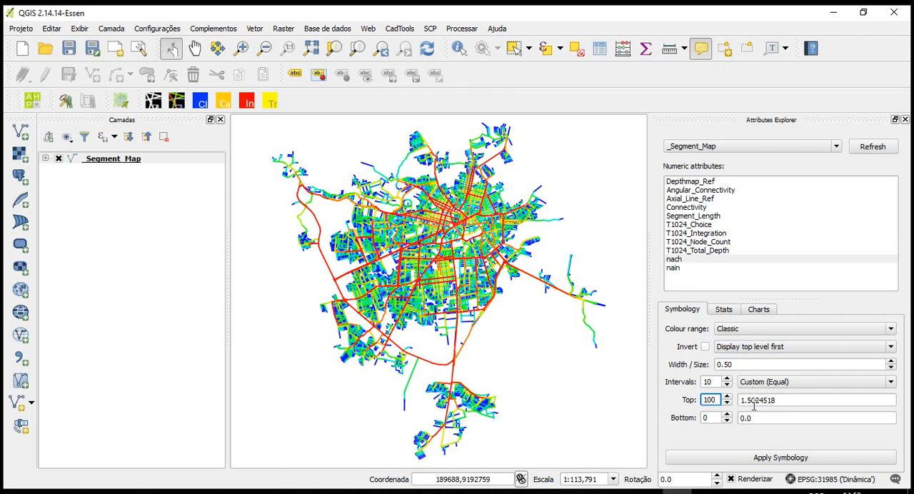
# Set the custom nach interval limits by value to 1.4 for the top and 0.8 for the bottom, and apply the symbology
pyautogui.moveTo(749, 400); pyautogui.dragTo(802, 401)
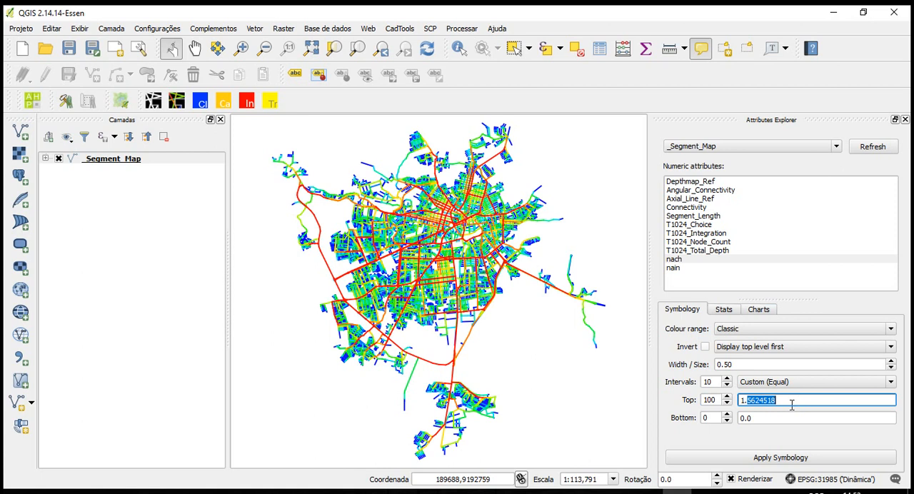
pyautogui.write('4')
pyautogui.click(759, 420)
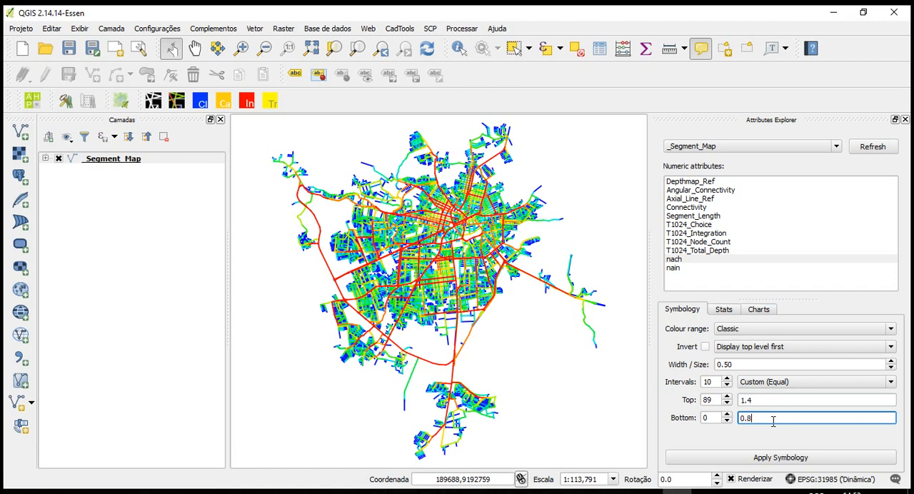
pyautogui.click(773, 460)
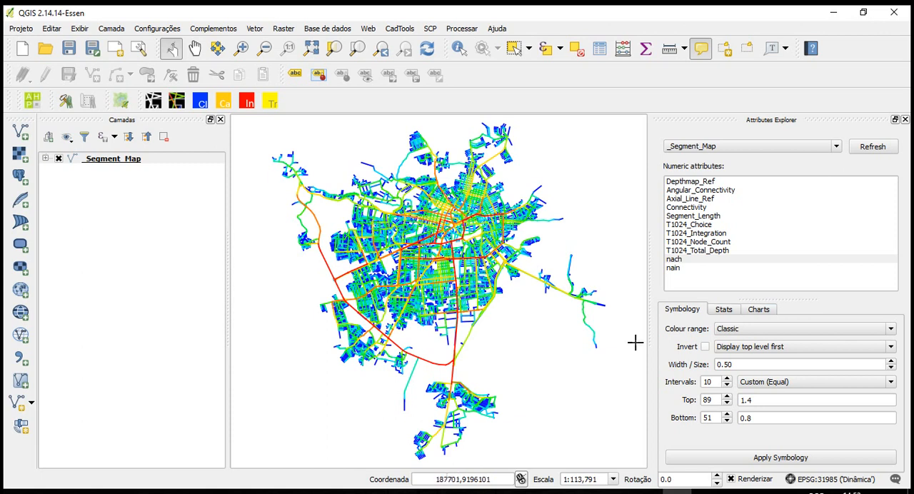
# Set the top value of the custom nach intervals to 1.3 and apply the symbology
pyautogui.click(758, 400)
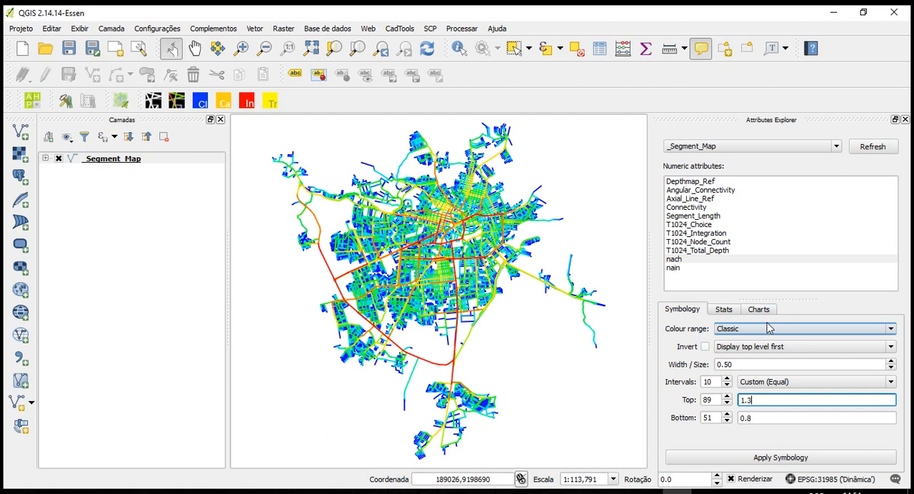
pyautogui.click(782, 459)
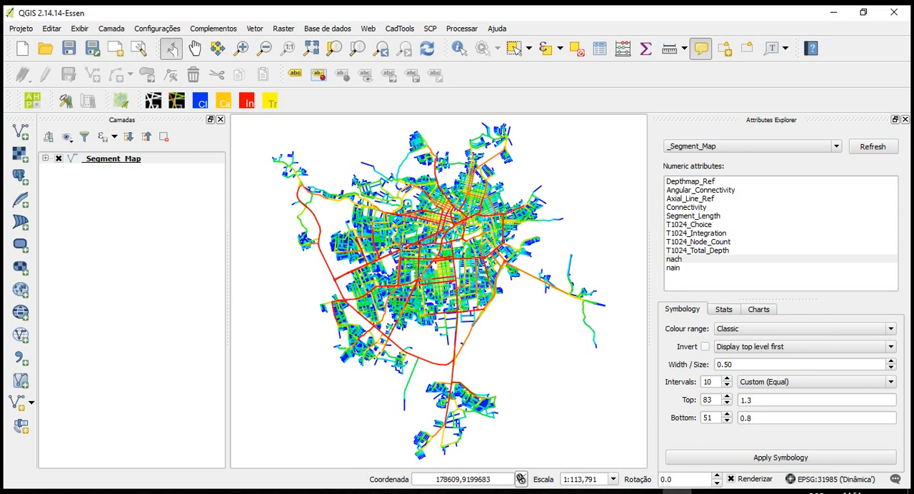
# Display the nain attribute on the segment map for comparison and return to the nach attribute
pyautogui.moveTo(468, 270)
pyautogui.click(679, 270)
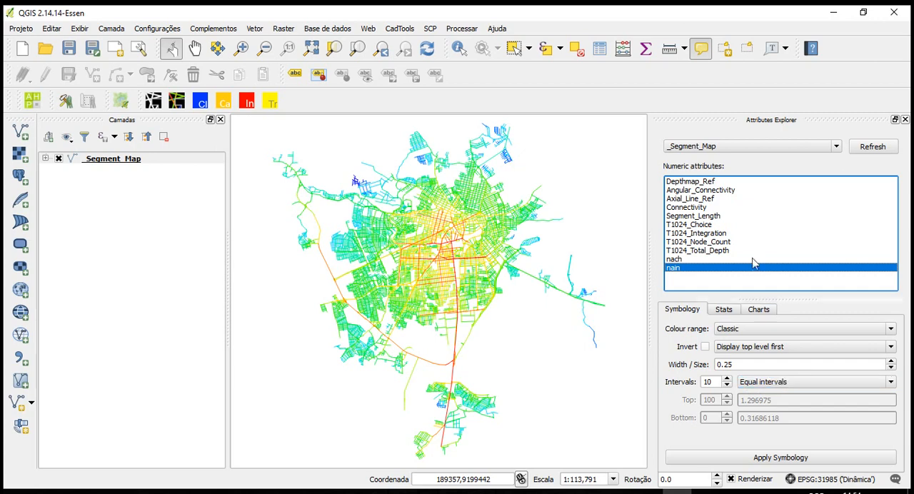
pyautogui.click(685, 259)
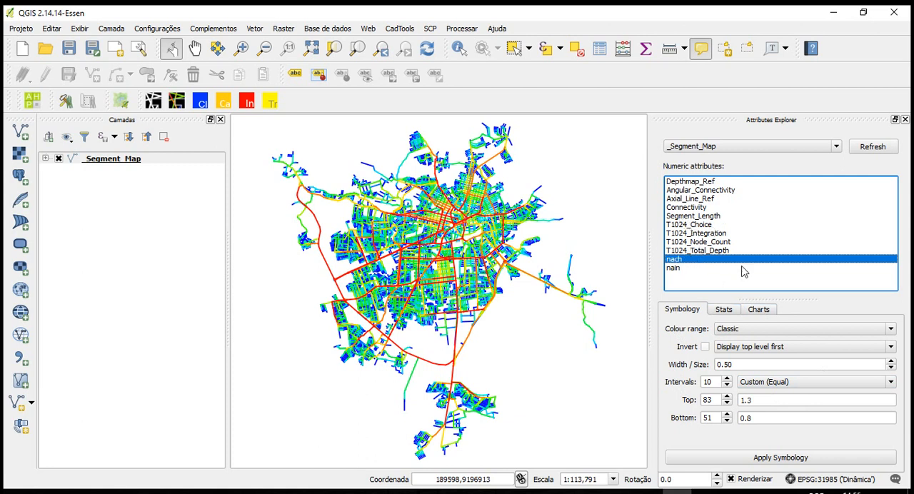
# View the statistics of nach, compare them with those of nain and T1024_Choice, and return to nach
pyautogui.click(721, 312)
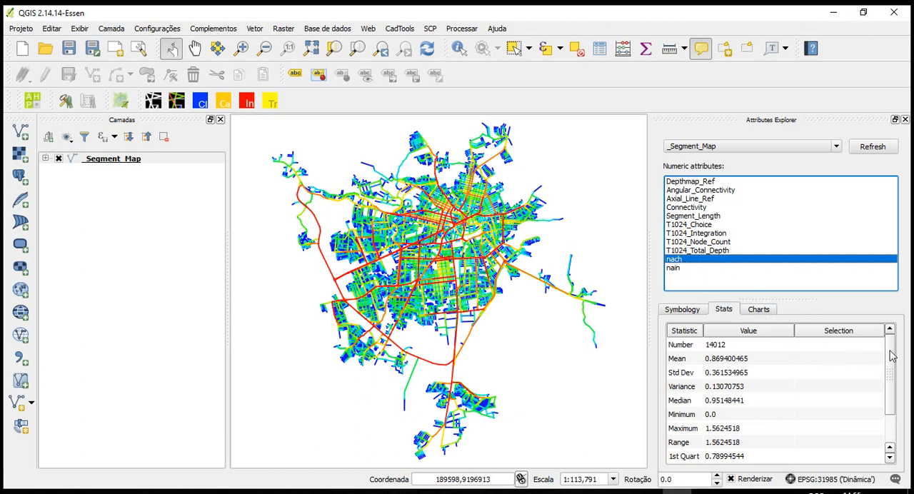
pyautogui.moveTo(891, 352); pyautogui.dragTo(892, 350)
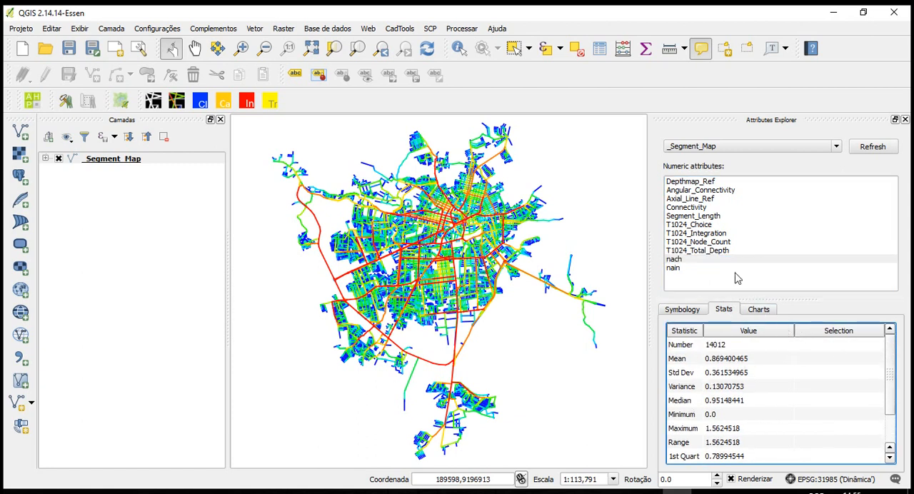
pyautogui.click(675, 268)
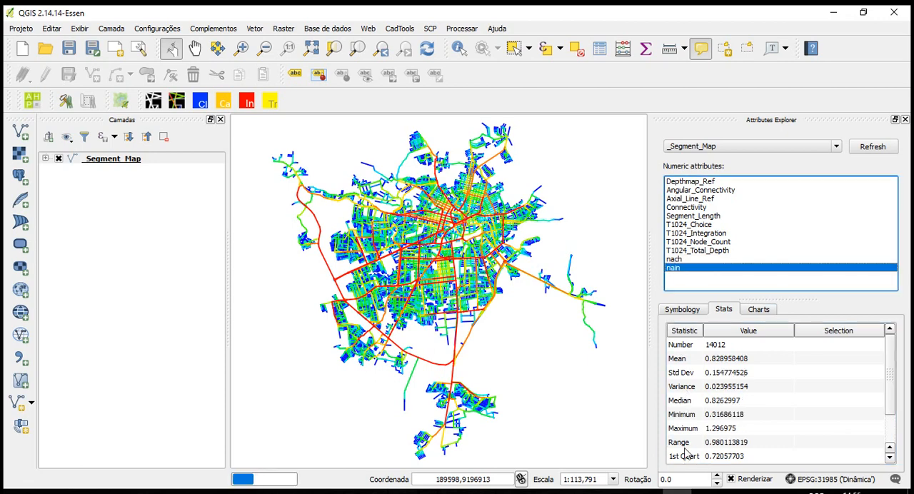
pyautogui.click(676, 260)
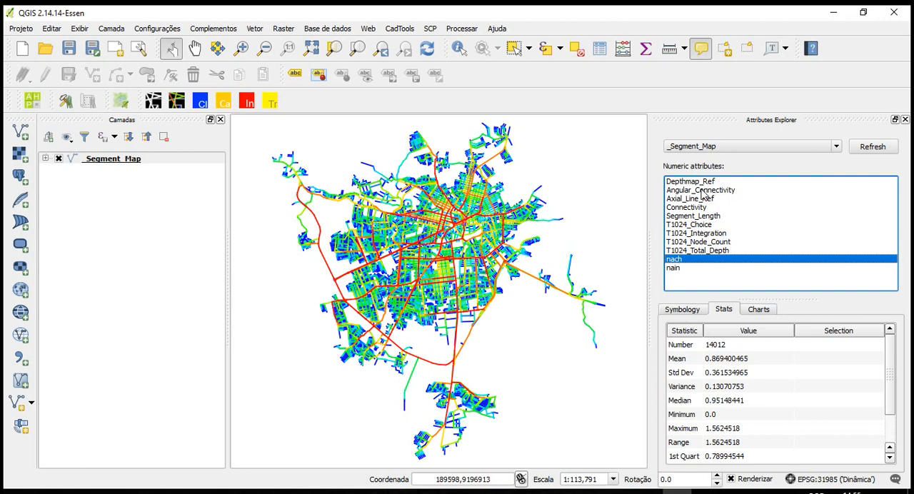
pyautogui.click(709, 226)
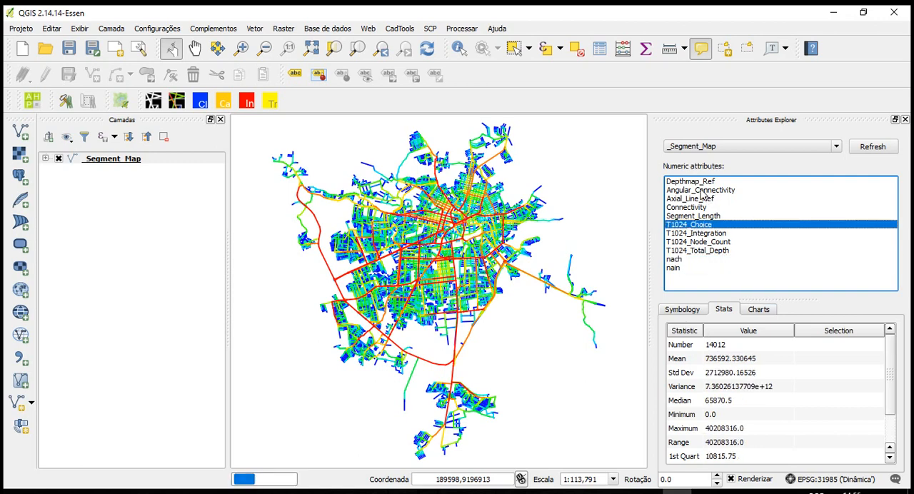
pyautogui.click(675, 260)
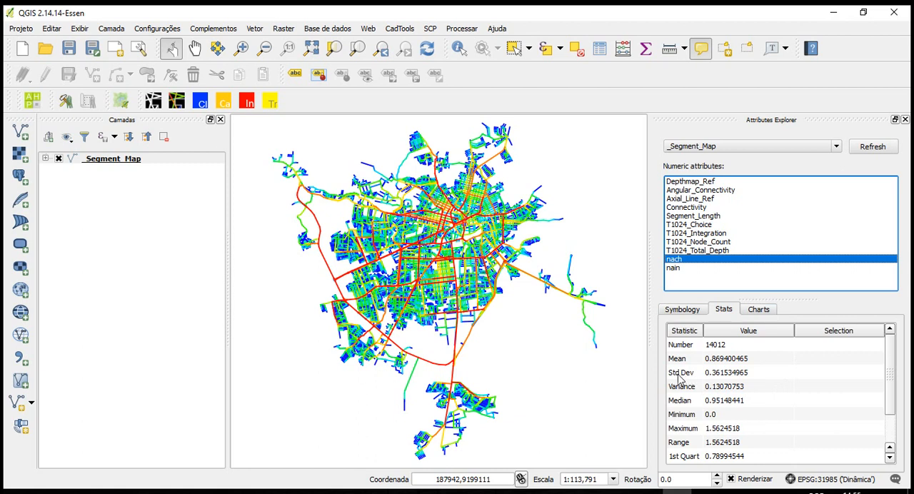
# Examine the full list of nach statistics, from the number and mean through the quartiles, IQR and Gini
pyautogui.moveTo(891, 378); pyautogui.dragTo(891, 386)
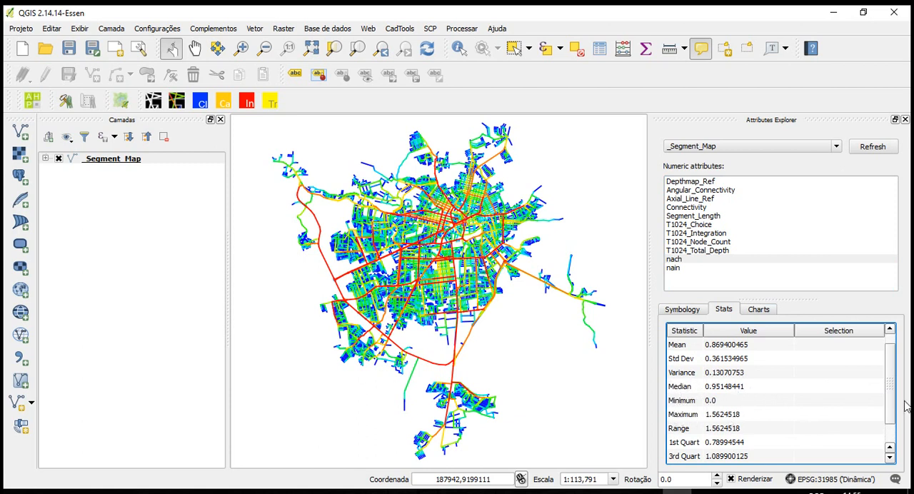
pyautogui.moveTo(892, 404); pyautogui.dragTo(892, 423)
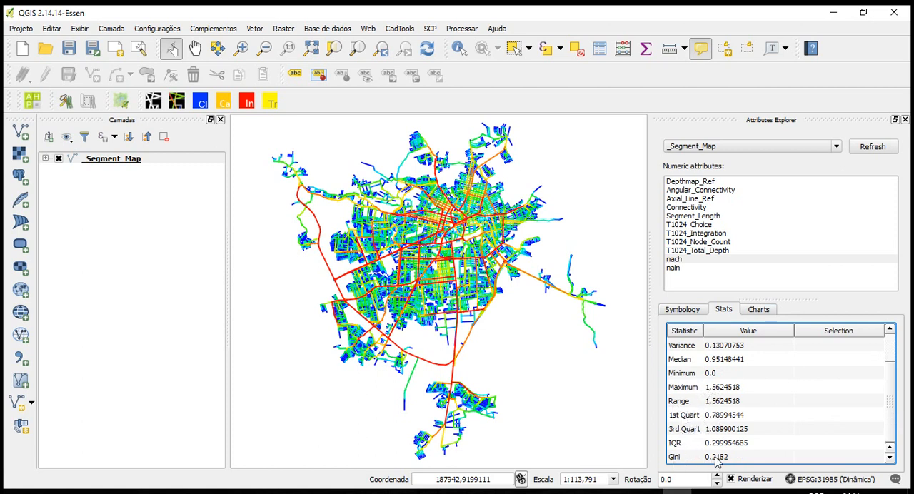
pyautogui.scroll(2, 890, 407)
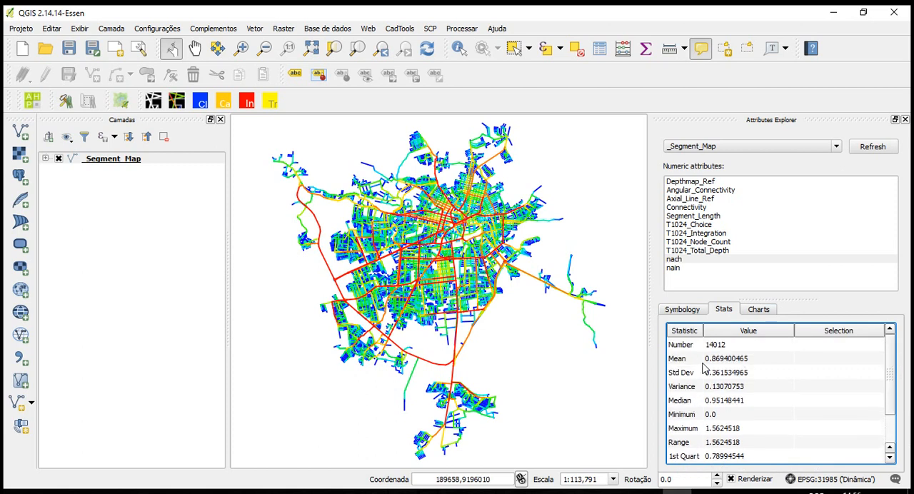
pyautogui.moveTo(456, 163)
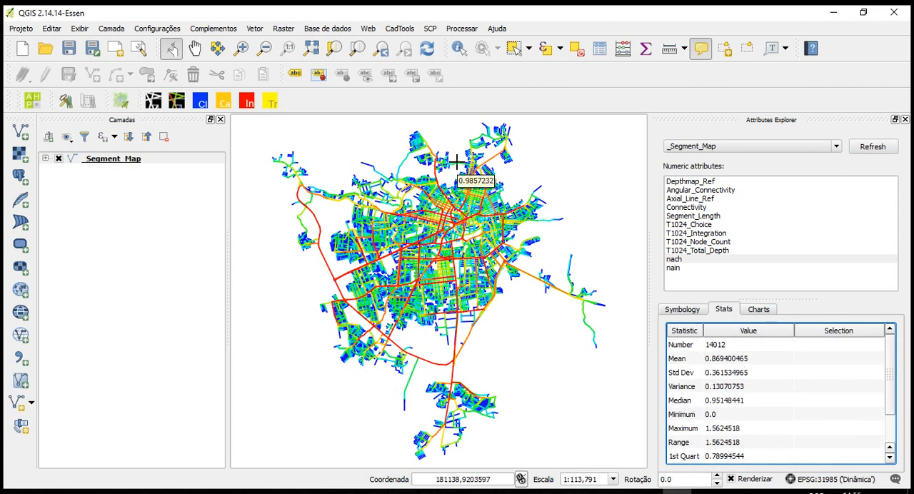
pyautogui.scroll(-1, 781, 348)
pyautogui.scroll(1, 755, 384)
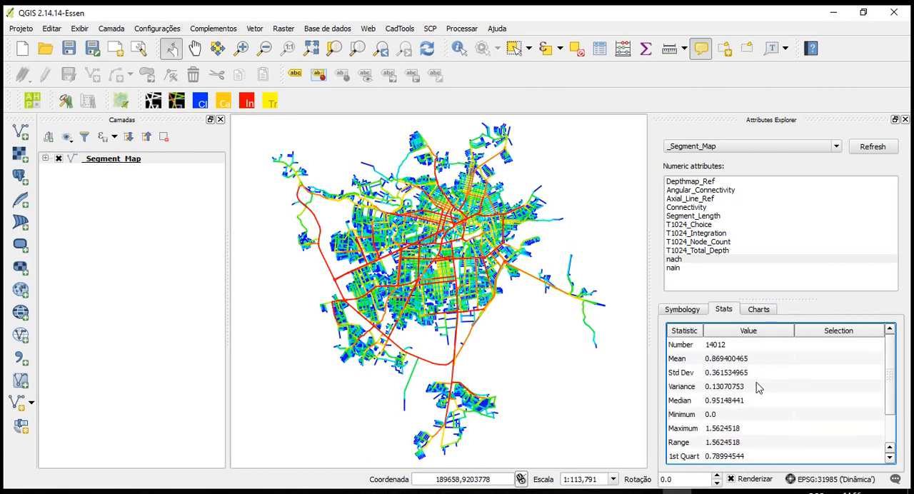
pyautogui.scroll(-1, 792, 384)
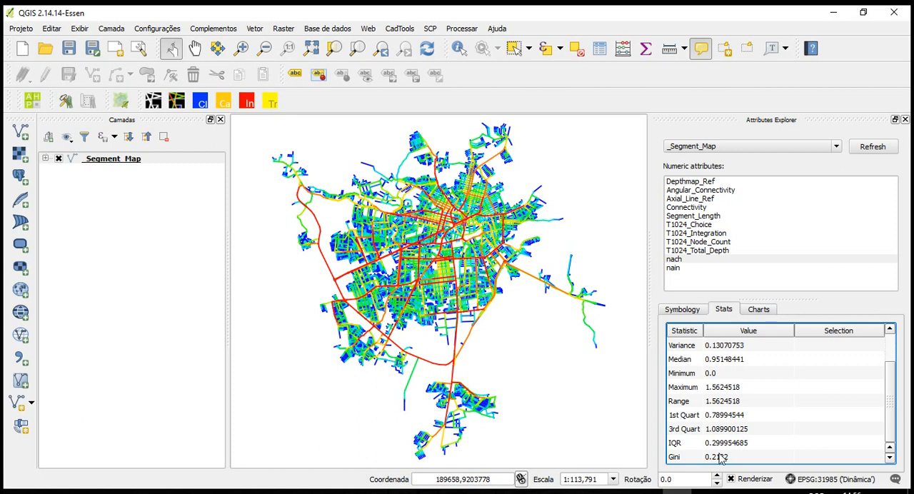
pyautogui.scroll(1, 894, 392)
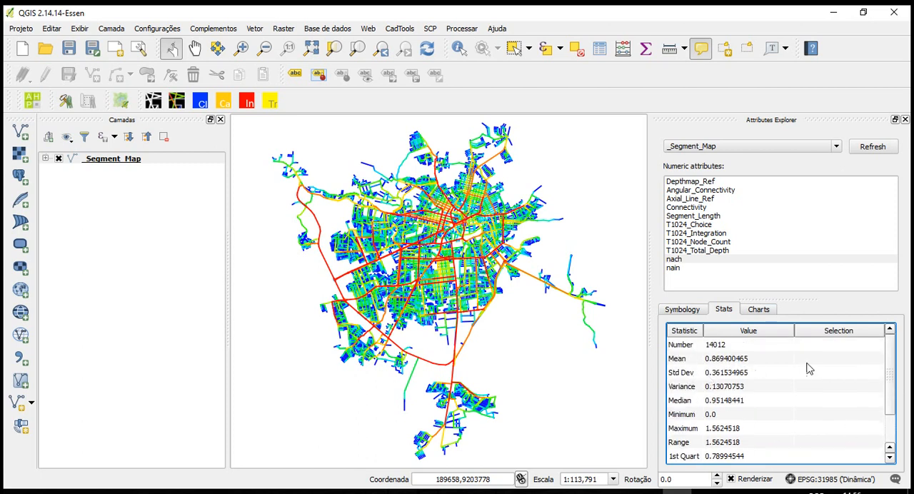
pyautogui.moveTo(889, 351); pyautogui.dragTo(894, 388)
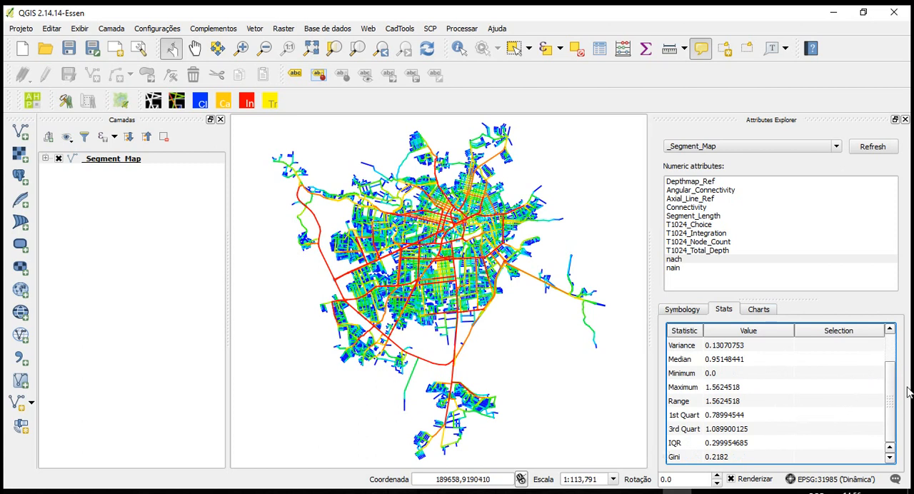
# View the histogram of nach, compare it with that of nain, and return to nach
pyautogui.scroll(1, 892, 389)
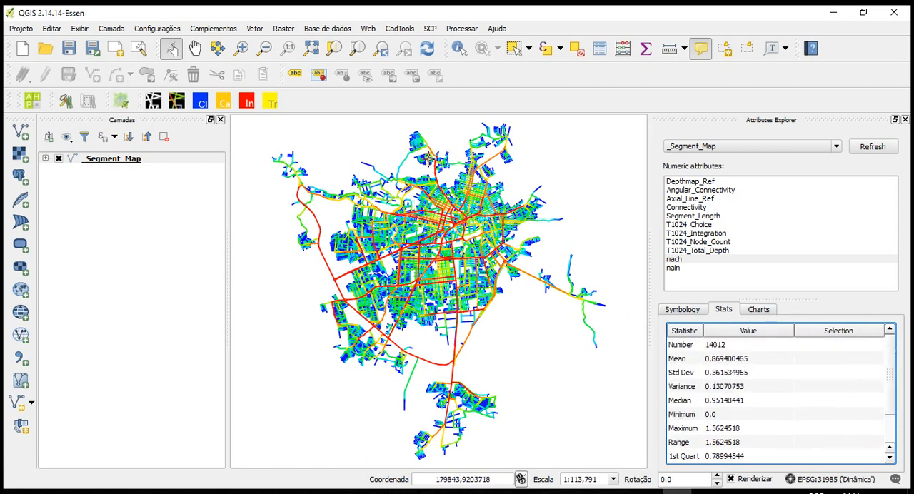
pyautogui.moveTo(428, 156)
pyautogui.click(759, 312)
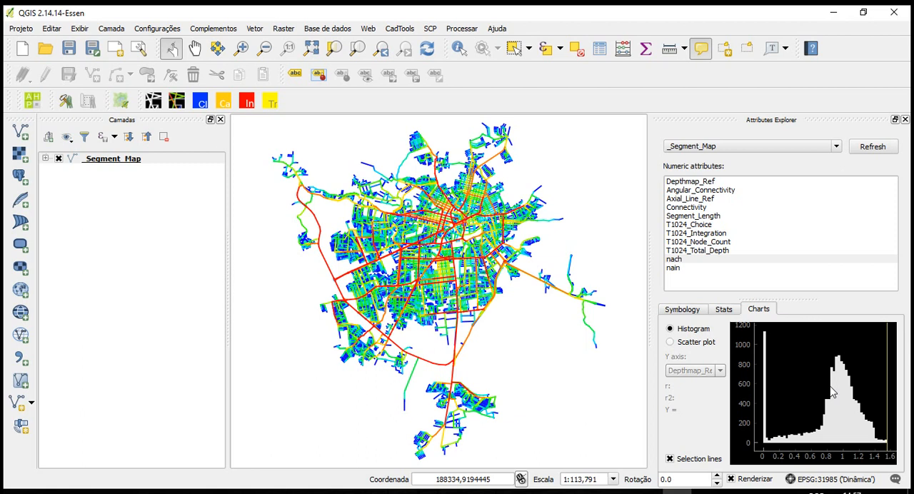
pyautogui.click(675, 267)
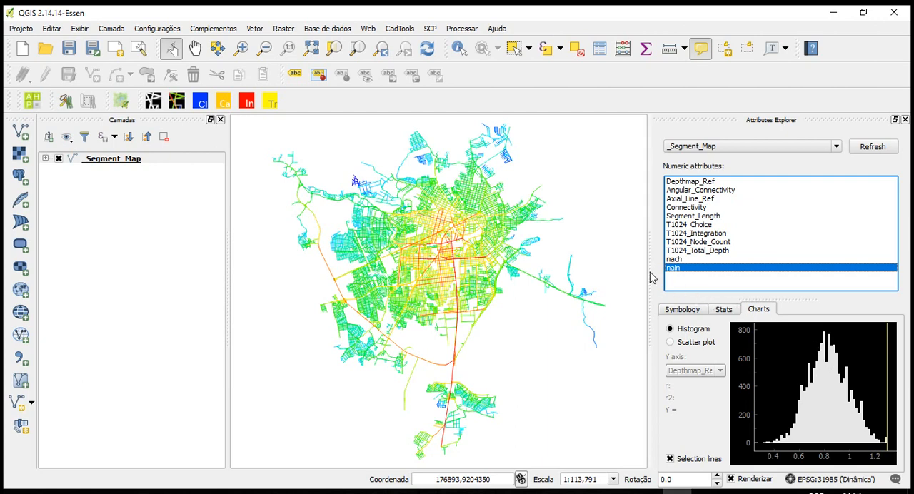
pyautogui.click(682, 260)
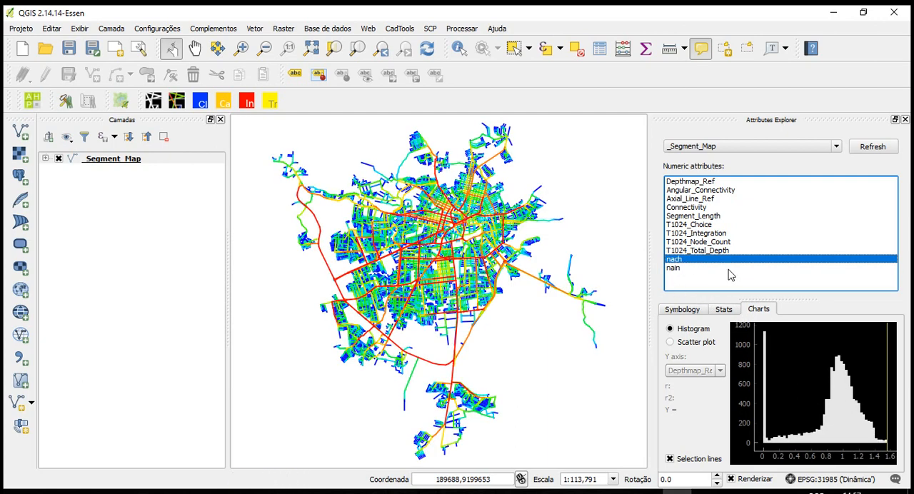
# Plot nach against nain on the Y axis as a scatter plot with its regression line
pyautogui.click(700, 344)
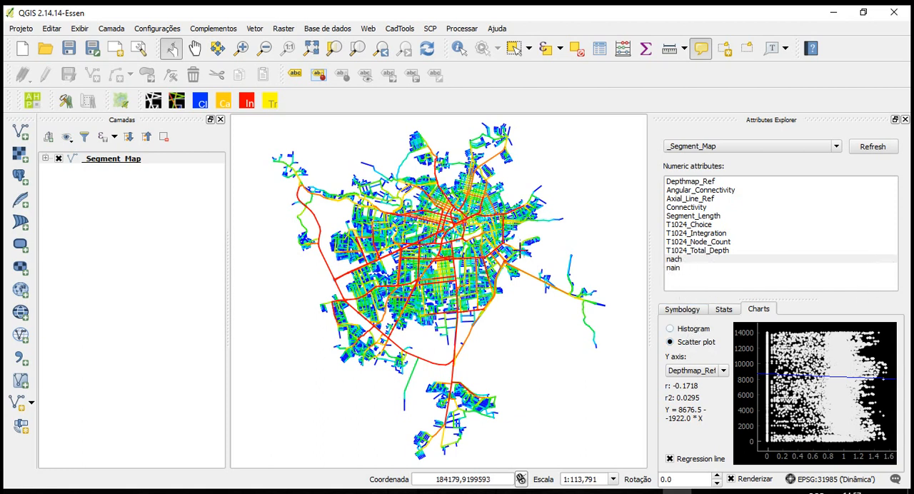
pyautogui.click(688, 370)
pyautogui.scroll(-1, 726, 407)
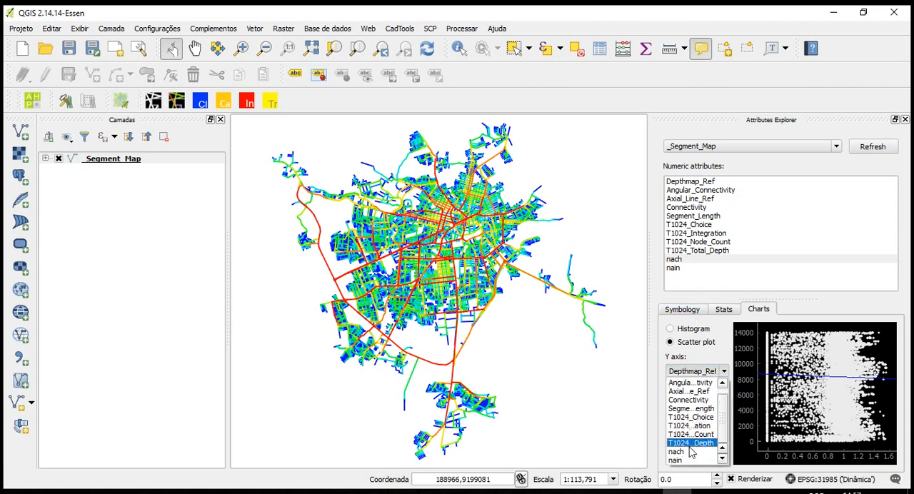
pyautogui.click(687, 460)
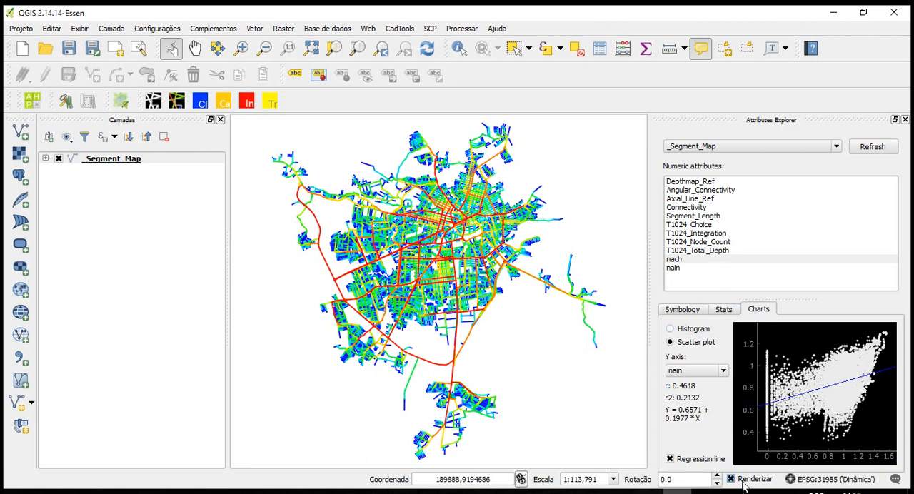
# Look at the export formats offered for the scatter plot, close them without exporting, and return to the symbology settings
pyautogui.rightClick(798, 394)
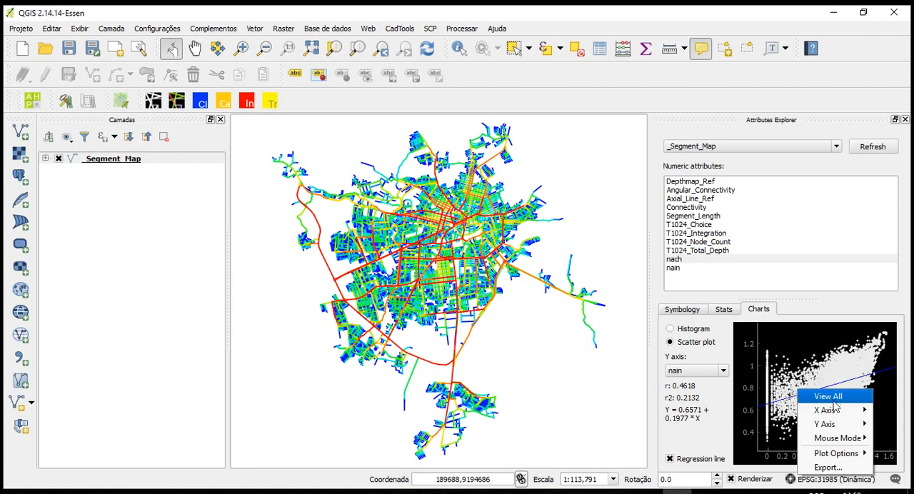
pyautogui.moveTo(837, 455)
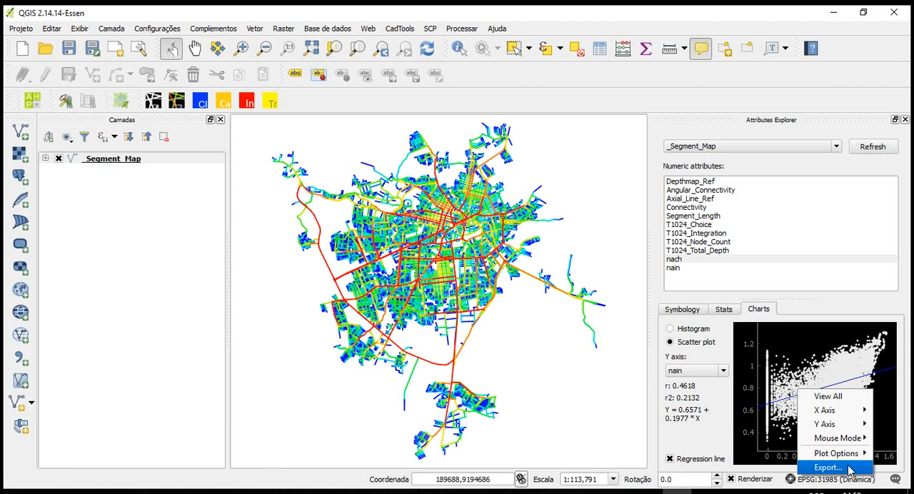
pyautogui.click(828, 467)
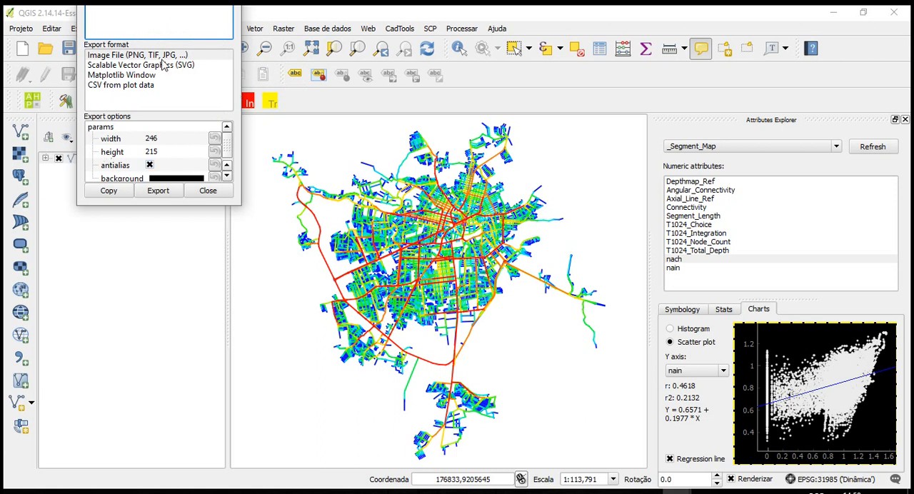
pyautogui.click(206, 192)
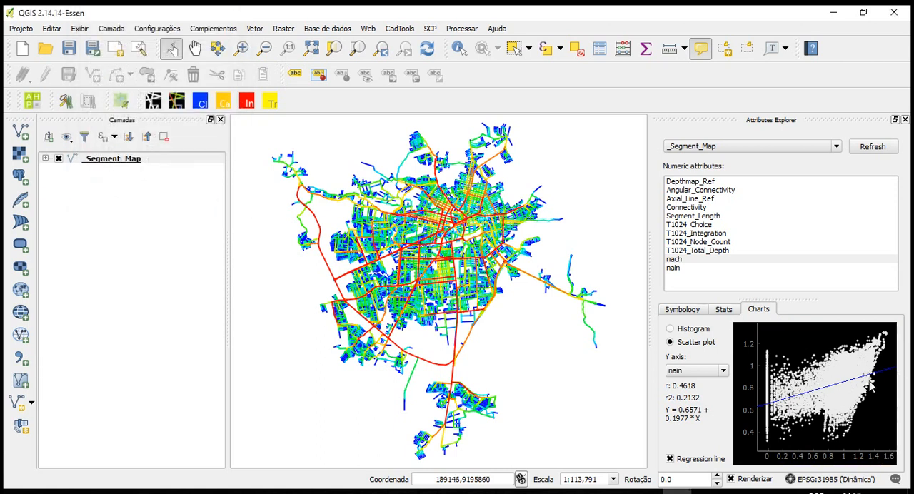
pyautogui.click(689, 313)
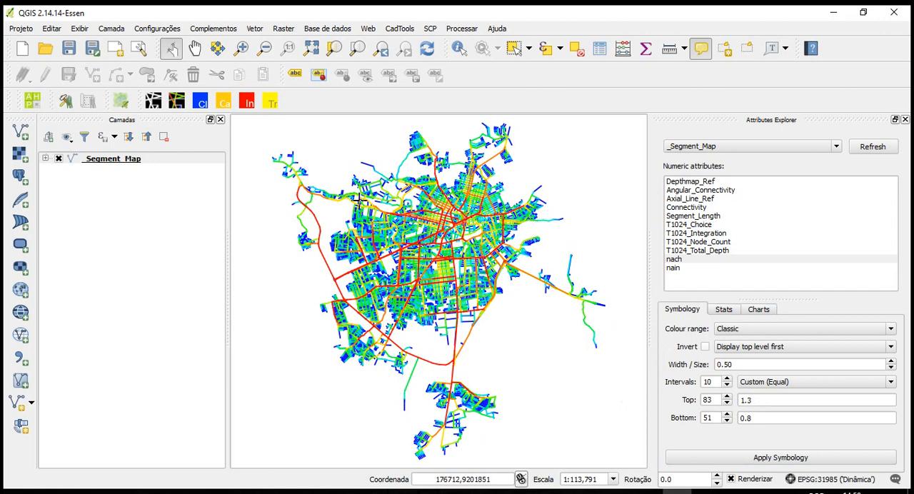
# Create a new print composer for the project, leaving its title empty
pyautogui.click(26, 28)
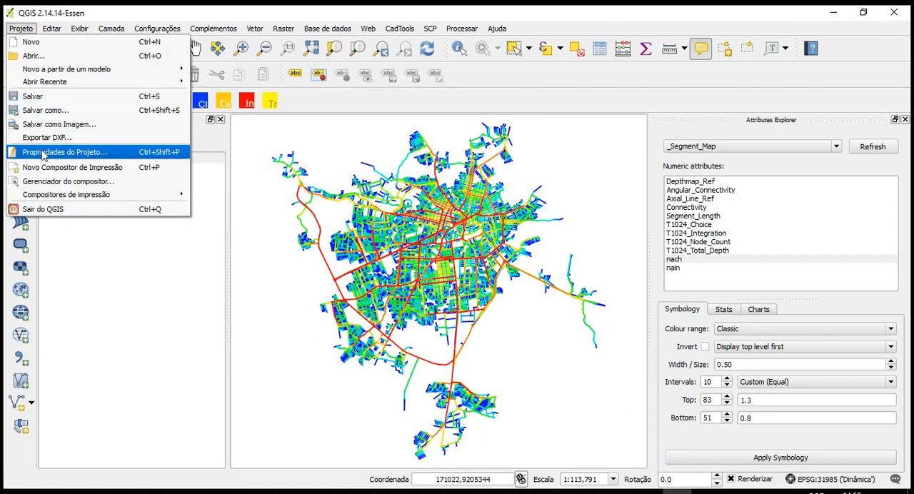
pyautogui.click(55, 172)
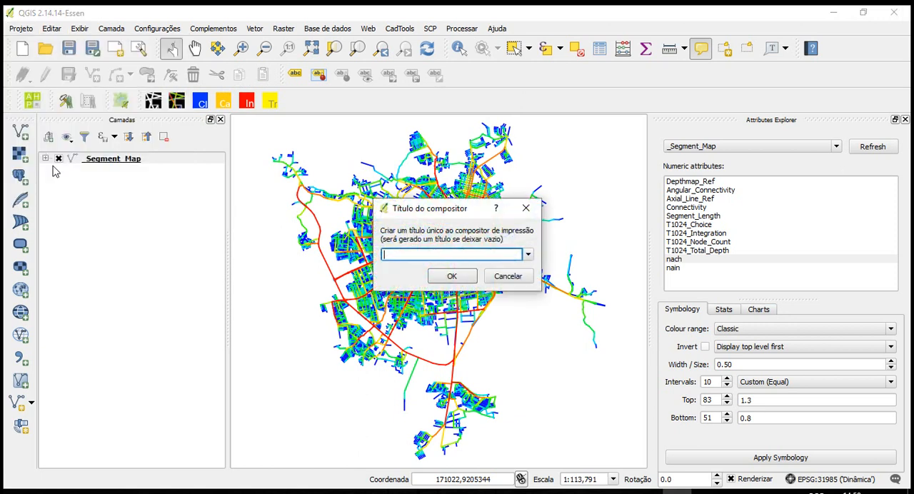
pyautogui.click(452, 277)
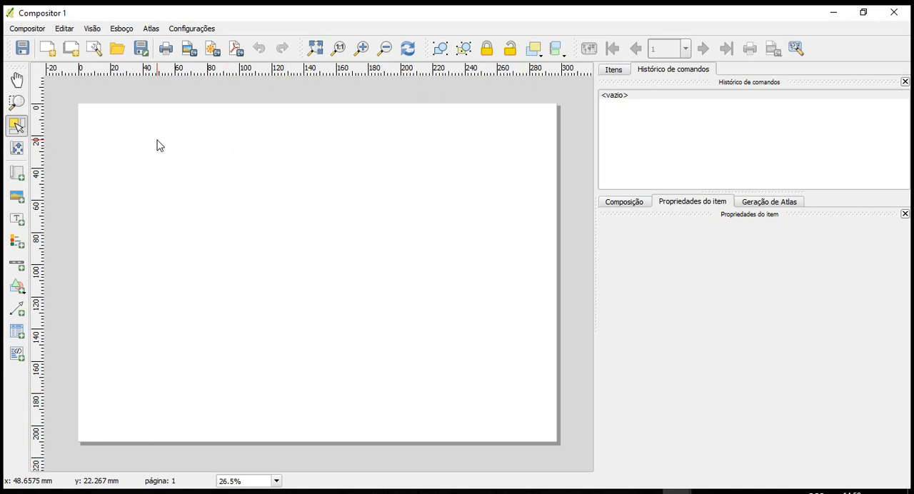
# Add a map to the blank composer page and stretch its frame to cover the whole sheet
pyautogui.click(17, 175)
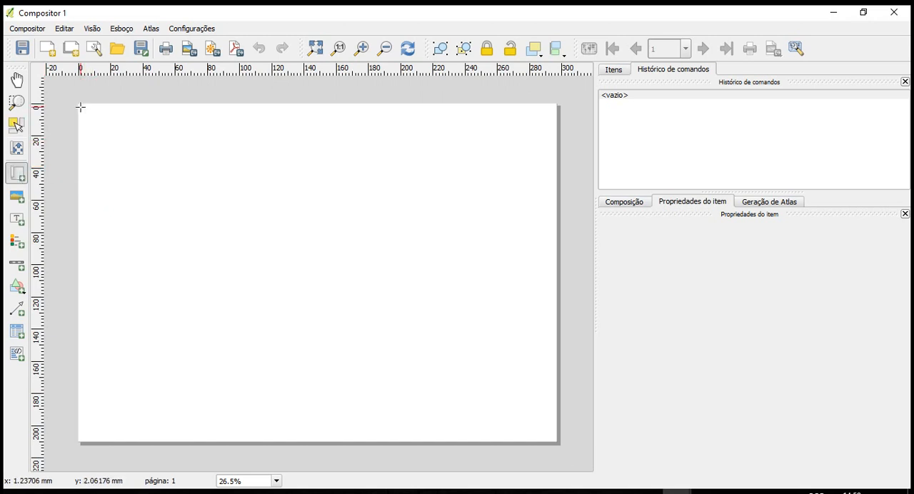
pyautogui.moveTo(83, 107); pyautogui.dragTo(551, 437)
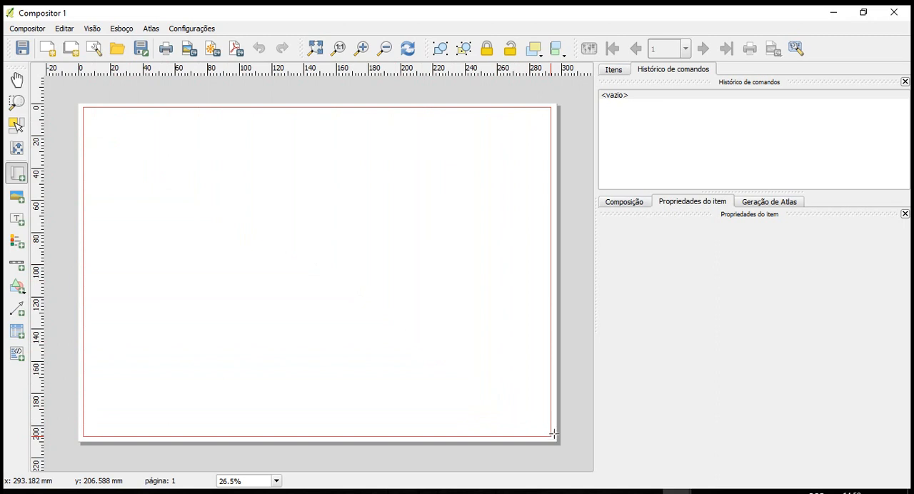
pyautogui.click(17, 126)
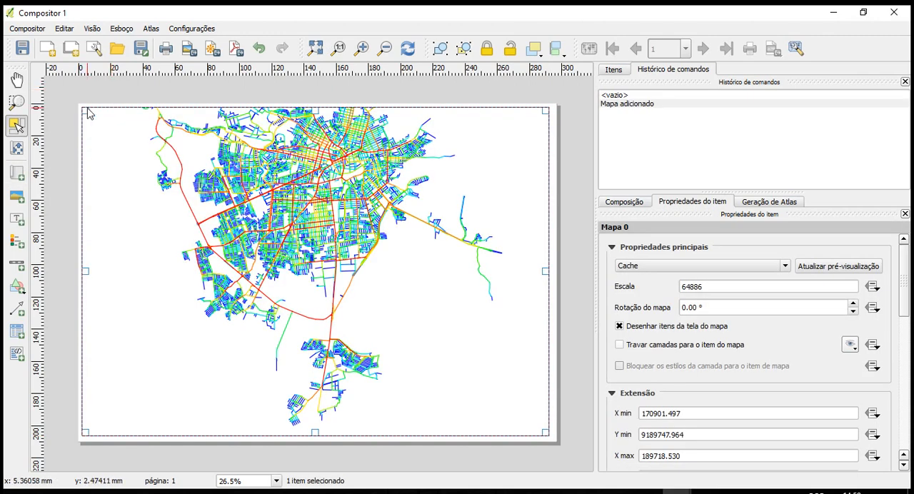
pyautogui.moveTo(83, 105); pyautogui.dragTo(81, 106)
pyautogui.moveTo(547, 435); pyautogui.dragTo(555, 440)
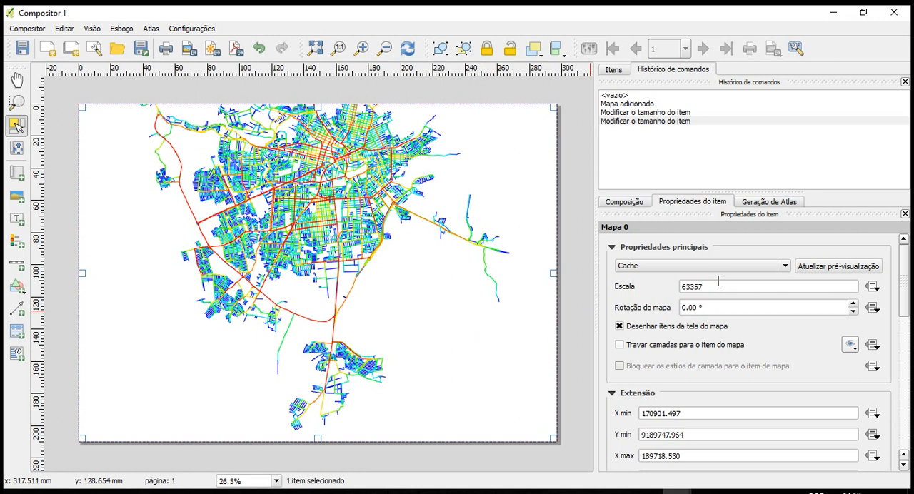
# Set the map's scale to 85000 and shift its content toward the left half of the page, vertically centred
pyautogui.moveTo(720, 287); pyautogui.dragTo(649, 286)
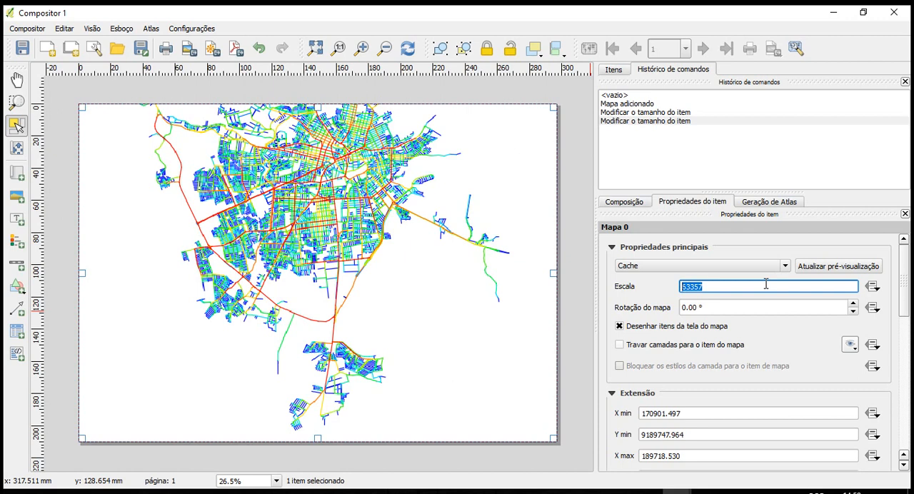
pyautogui.write('85000')
pyautogui.press('Return')
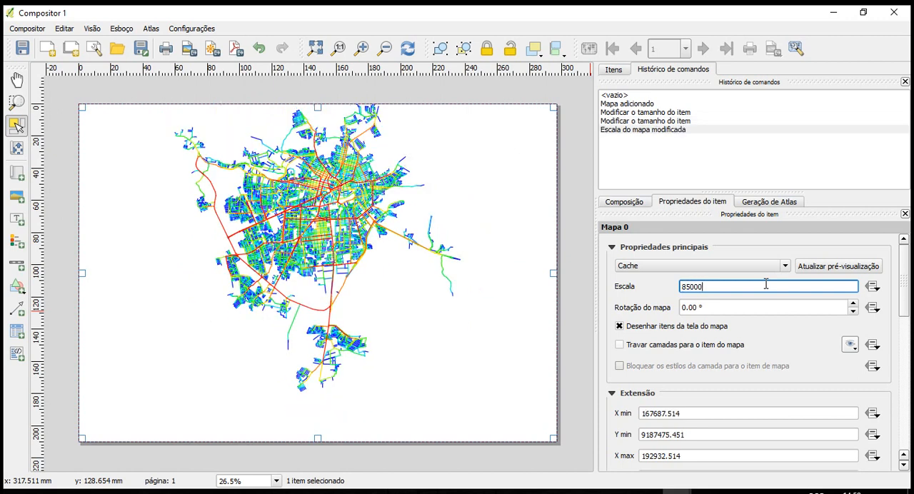
pyautogui.click(17, 149)
pyautogui.moveTo(424, 210); pyautogui.dragTo(364, 232)
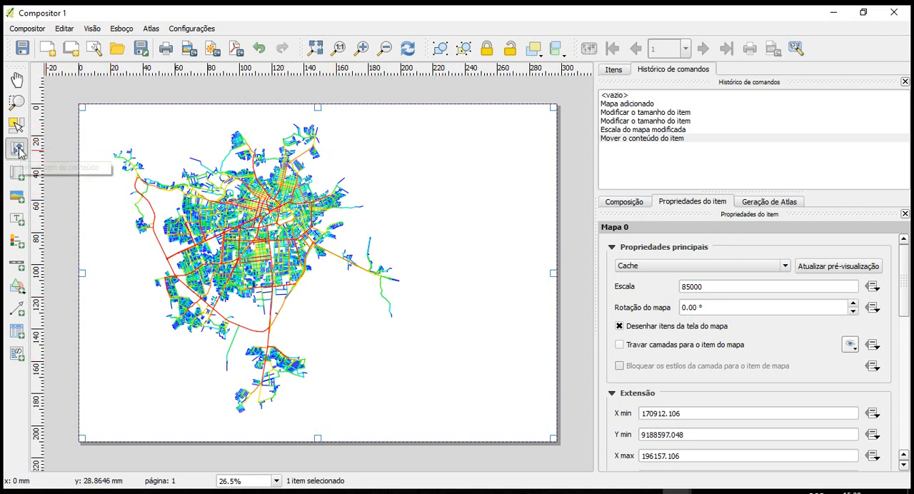
pyautogui.moveTo(331, 234)
pyautogui.mouseDown()
pyautogui.moveTo(426, 234)
pyautogui.moveTo(431, 256)
pyautogui.moveTo(304, 223)
pyautogui.moveTo(342, 220)
pyautogui.moveTo(415, 255)
pyautogui.moveTo(321, 253)
pyautogui.moveTo(297, 232)
pyautogui.moveTo(312, 245)
pyautogui.moveTo(327, 225)
pyautogui.mouseUp()
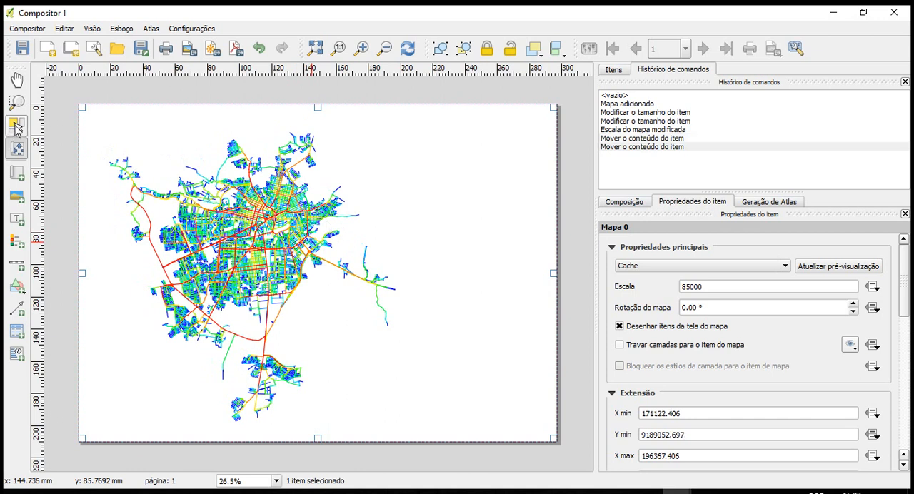
# Add a legend in the empty area to the right of the map and move it slightly up and left
pyautogui.click(17, 244)
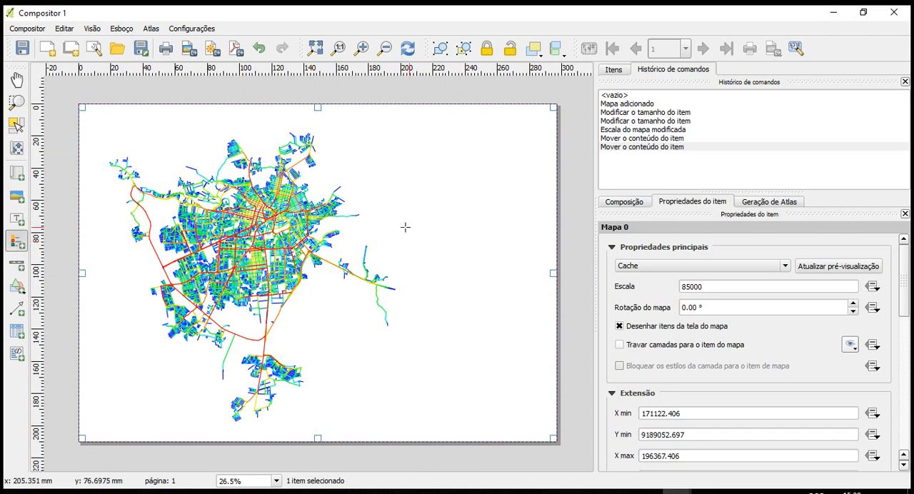
pyautogui.click(445, 235)
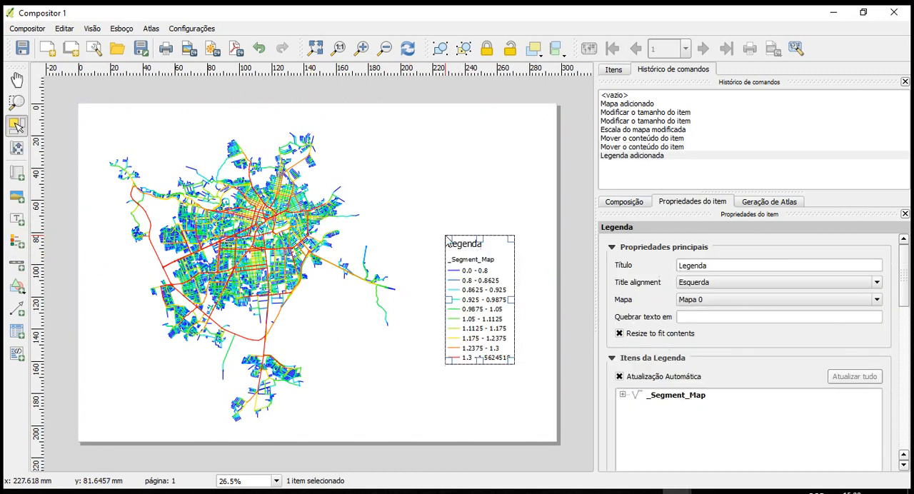
pyautogui.moveTo(471, 307); pyautogui.dragTo(462, 285)
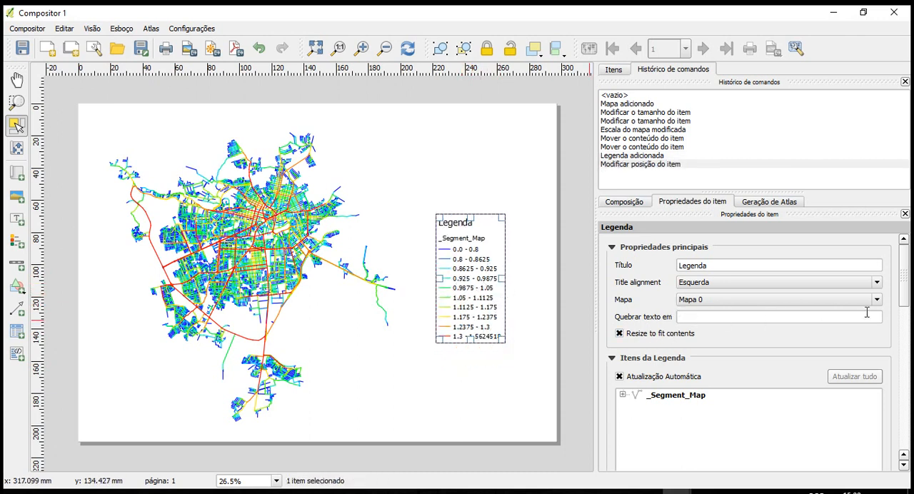
# Turn off the legend's automatic update and rename its _Segment_Map entry to NACH
pyautogui.moveTo(905, 276); pyautogui.dragTo(906, 309)
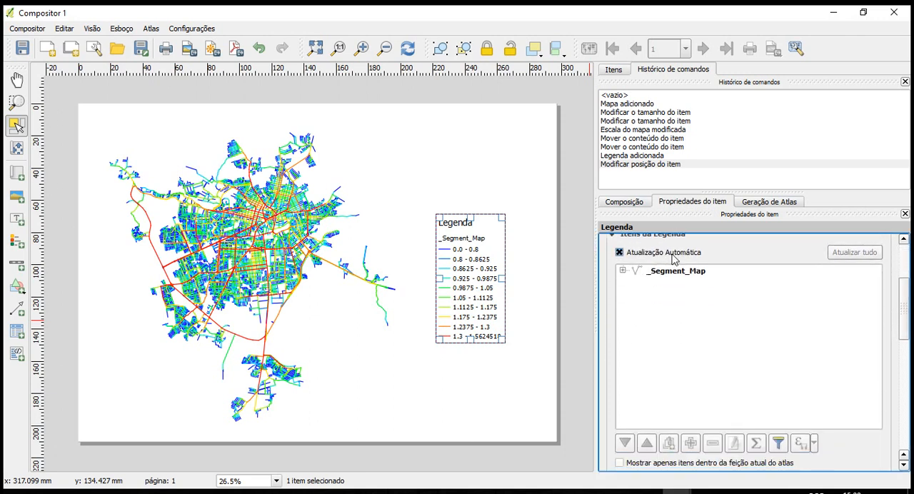
pyautogui.click(669, 254)
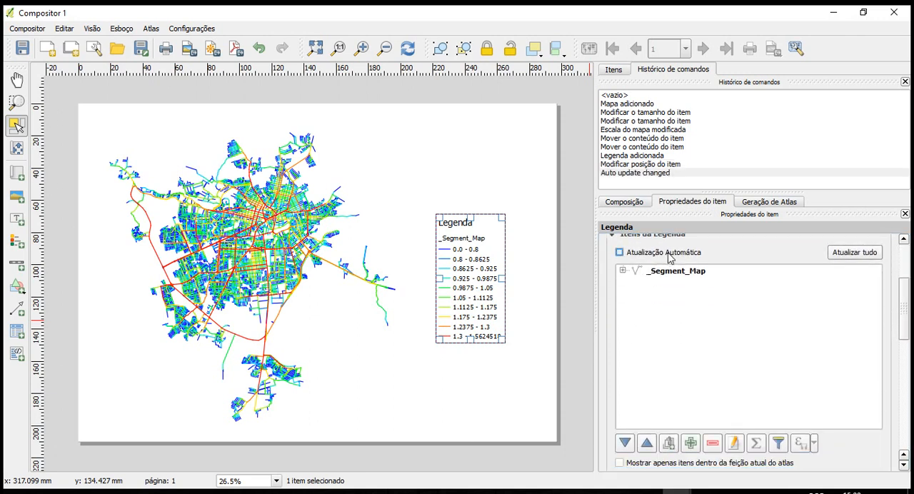
pyautogui.click(669, 275)
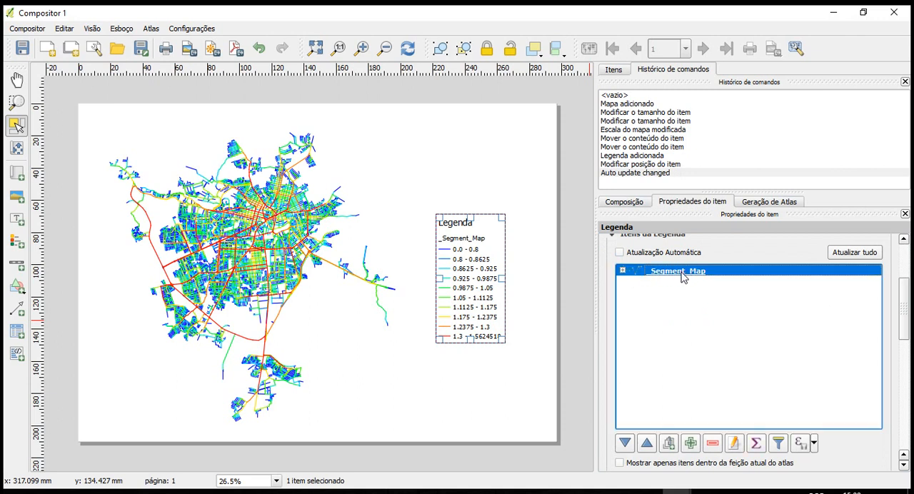
pyautogui.click(734, 443)
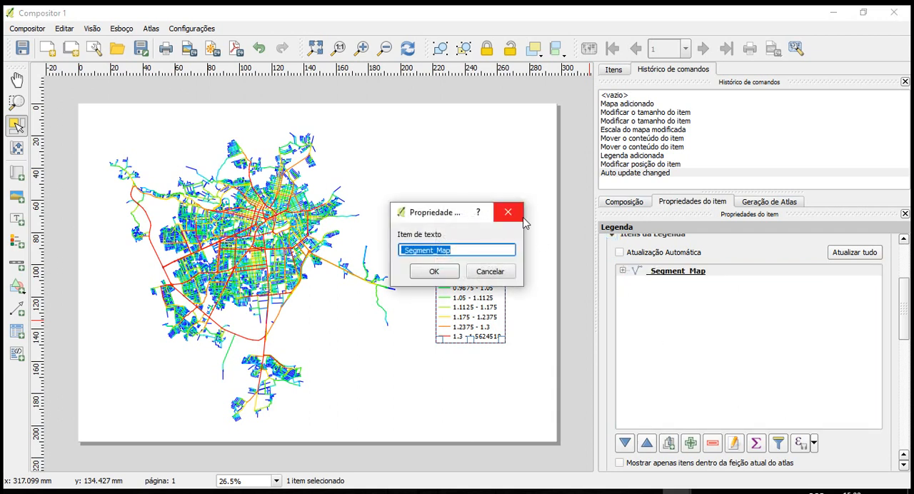
pyautogui.write('NACH')
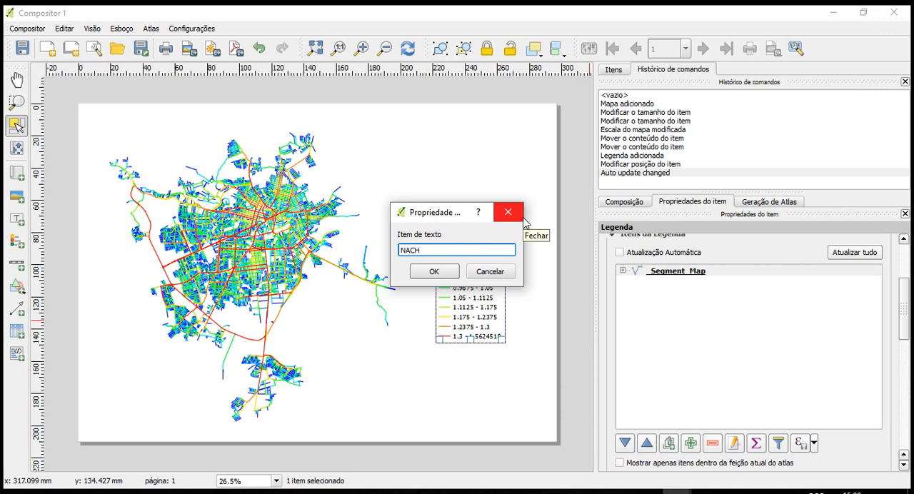
pyautogui.press('Return')
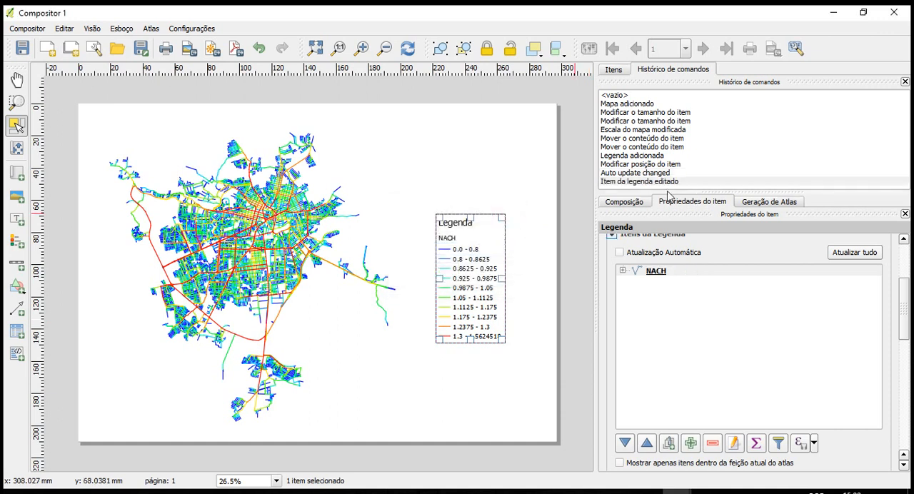
# Set the background colour of the composer's map item to black
pyautogui.click(541, 215)
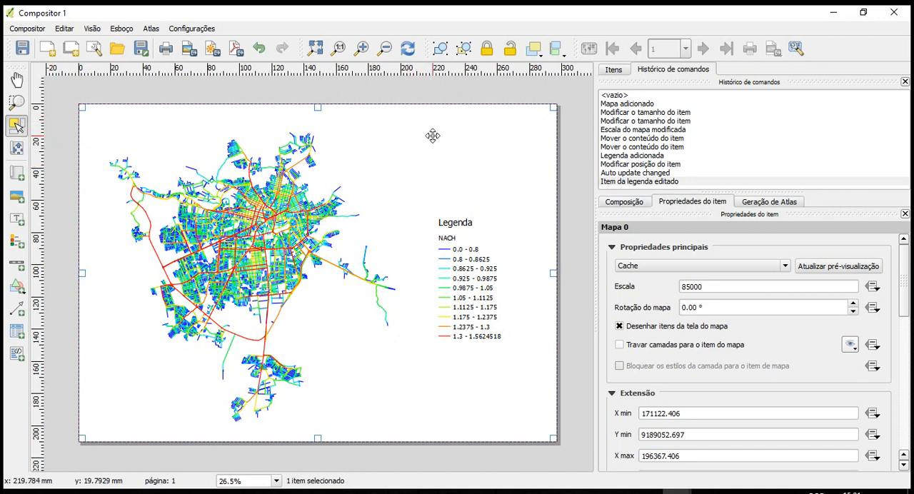
pyautogui.moveTo(908, 279); pyautogui.dragTo(909, 373)
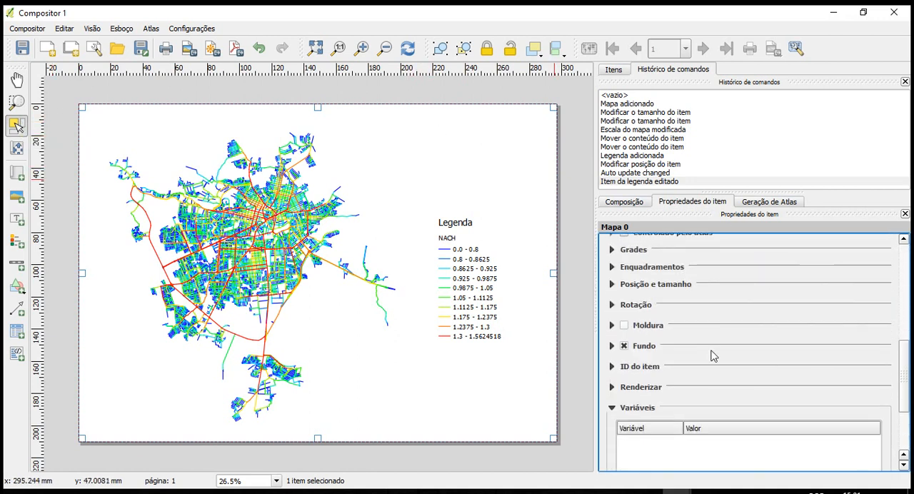
pyautogui.click(611, 346)
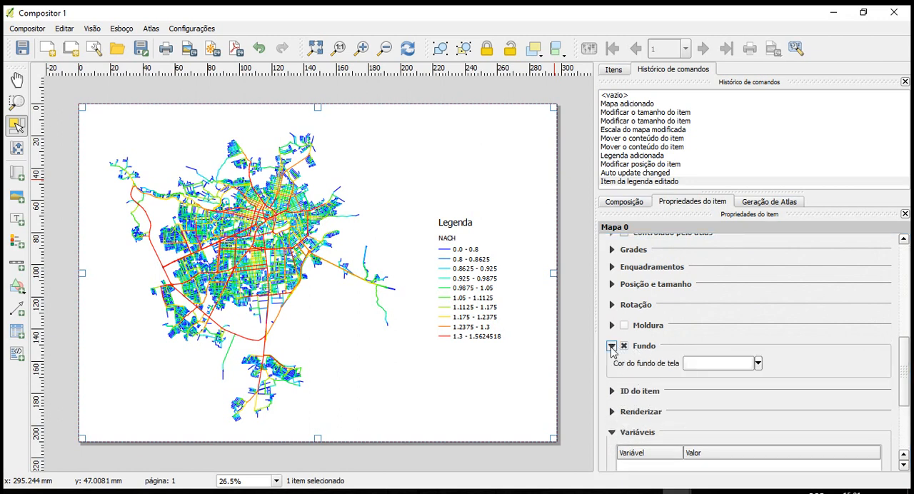
pyautogui.click(759, 364)
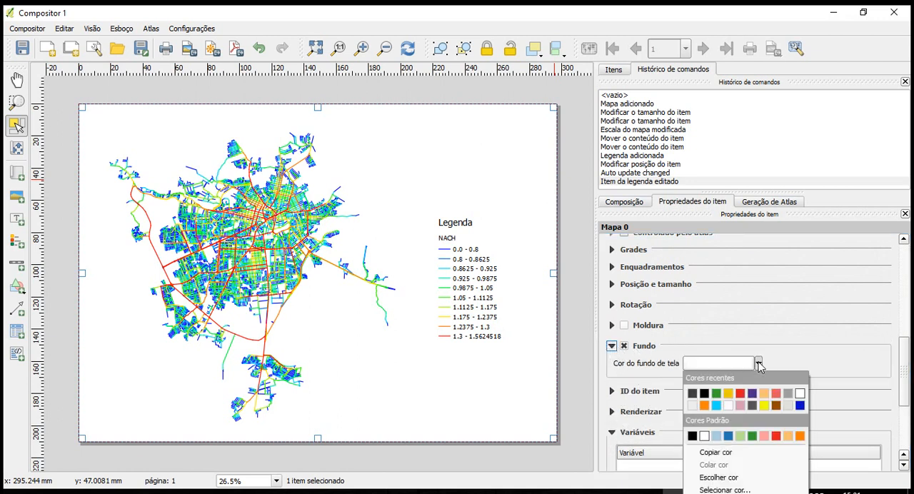
pyautogui.click(704, 393)
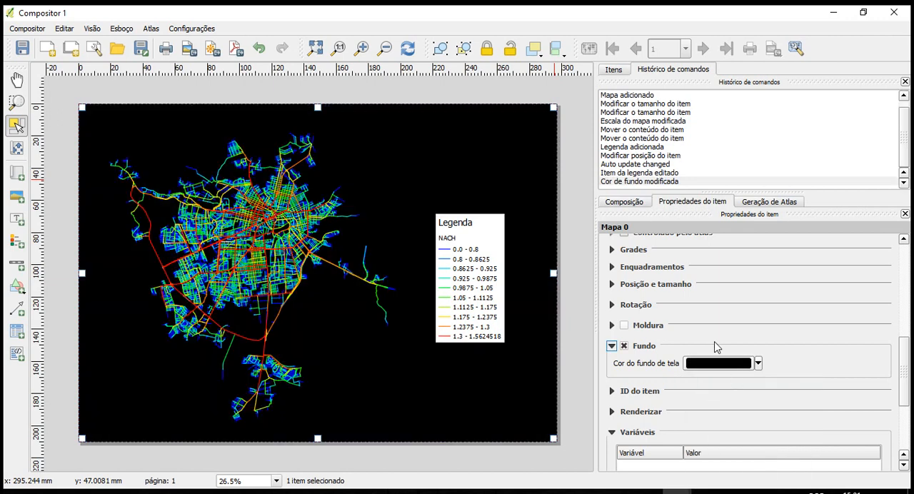
pyautogui.click(578, 184)
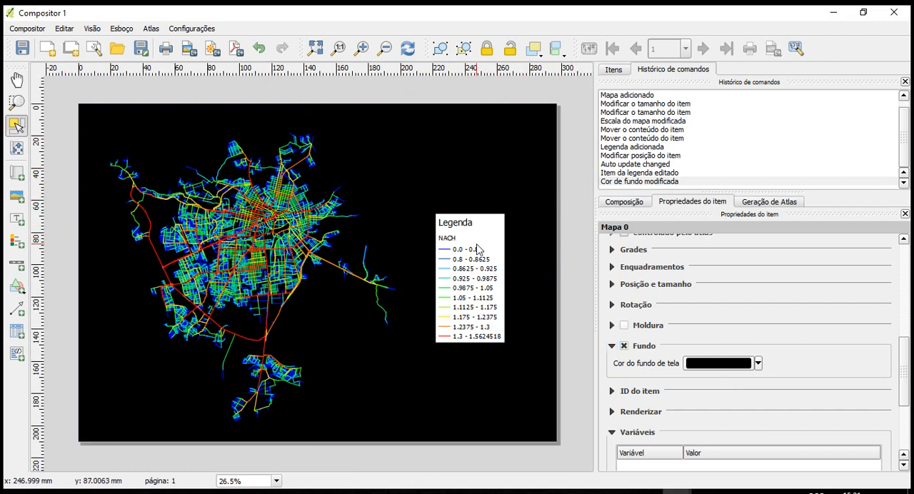
# Set the font colour of the NACH legend to white
pyautogui.click(457, 230)
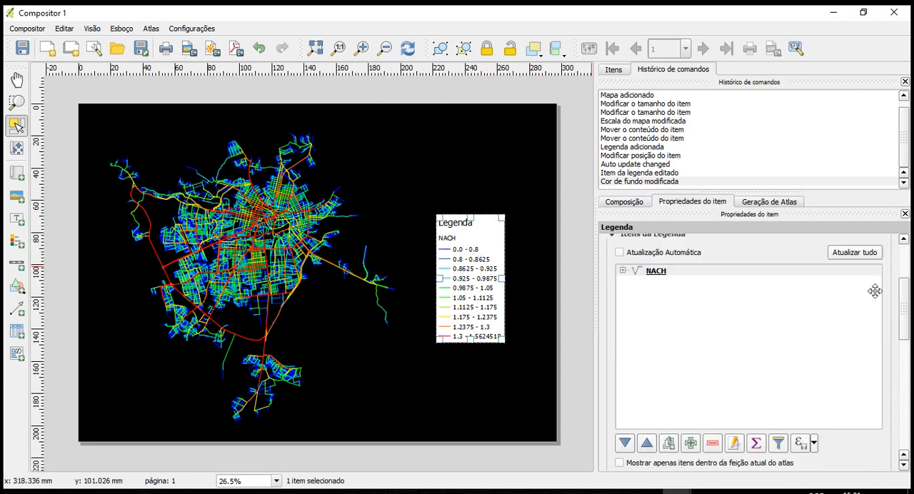
pyautogui.moveTo(904, 306); pyautogui.dragTo(904, 354)
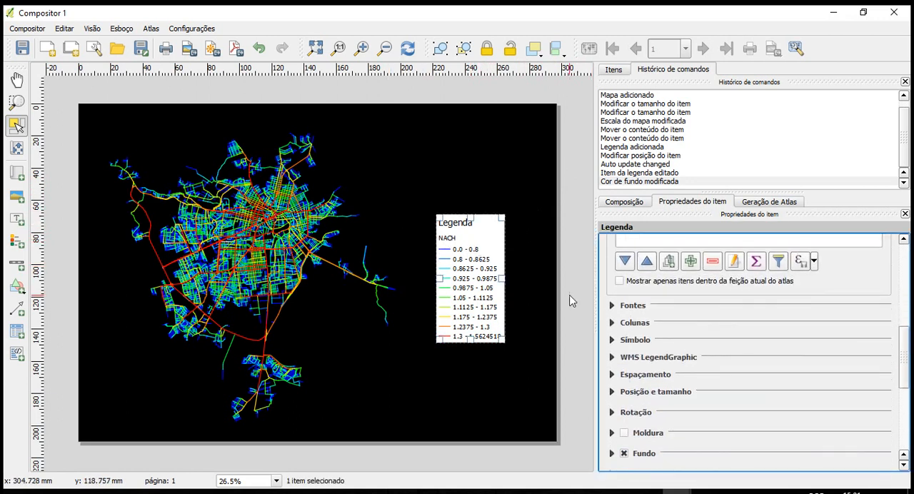
pyautogui.click(611, 305)
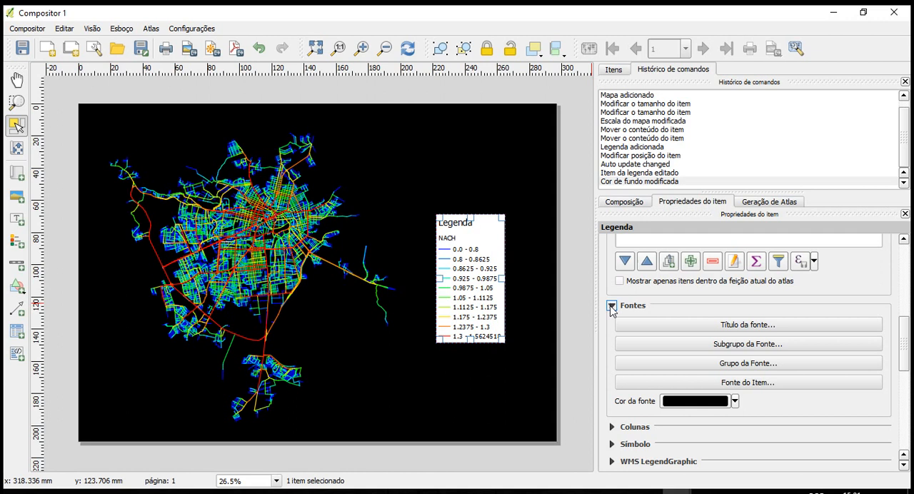
pyautogui.click(736, 400)
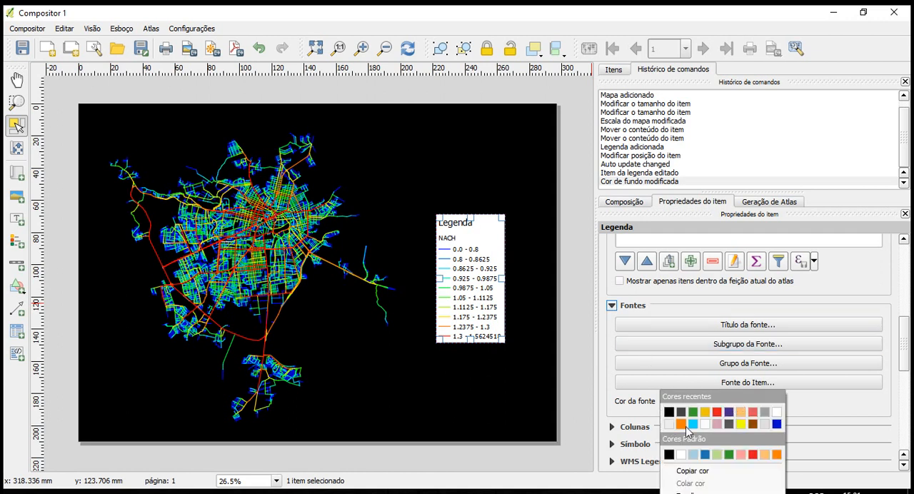
pyautogui.click(776, 412)
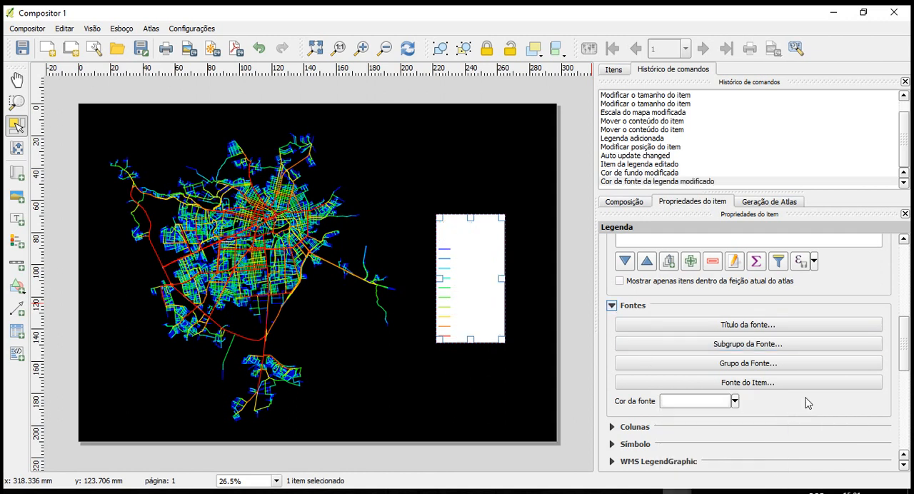
pyautogui.click(575, 243)
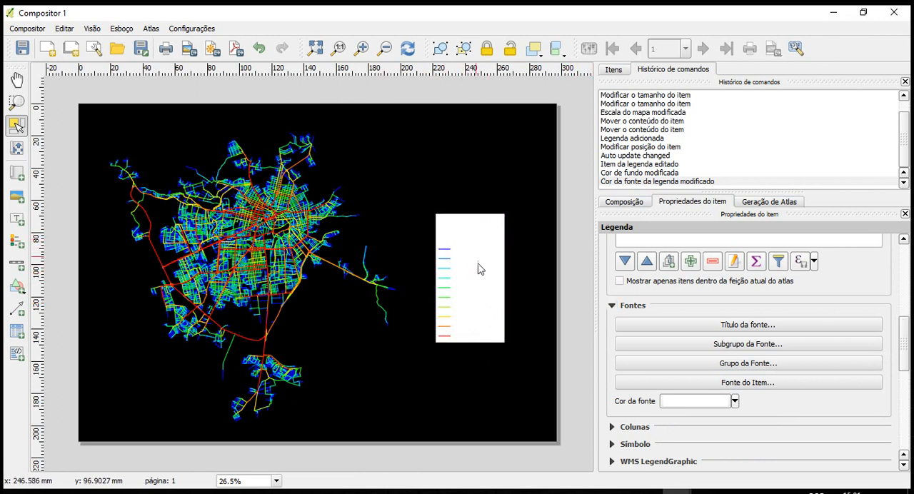
# Turn off the legend's background so the black map shows behind its text
pyautogui.click(452, 241)
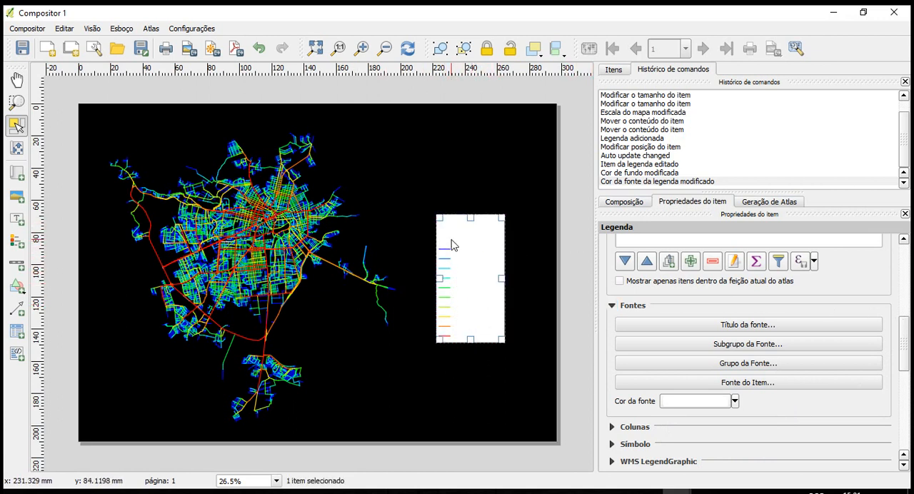
pyautogui.moveTo(906, 359); pyautogui.dragTo(906, 406)
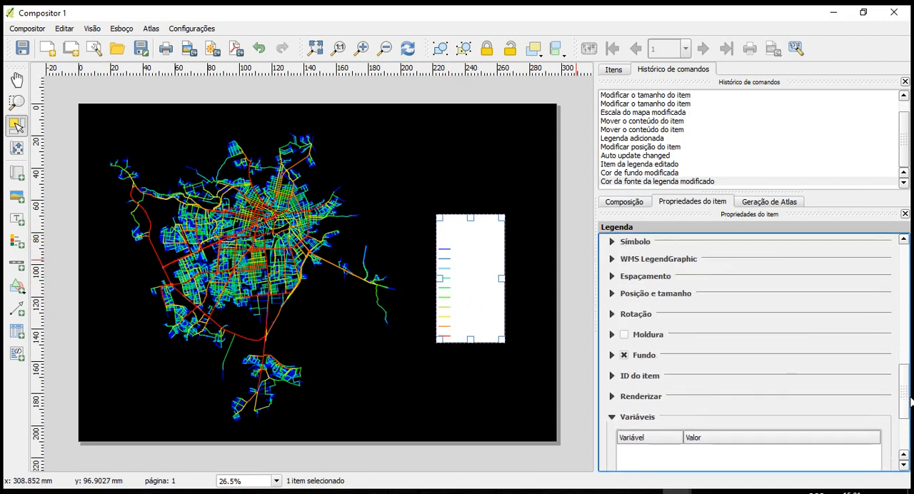
pyautogui.click(624, 356)
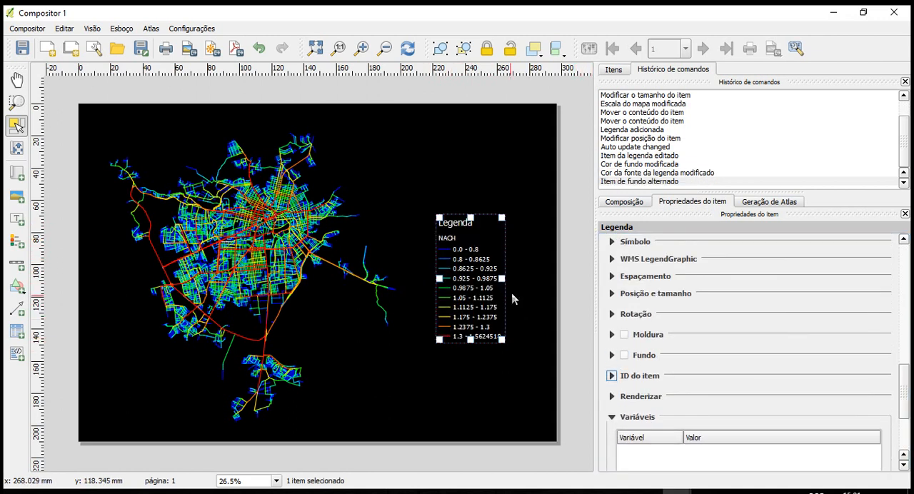
pyautogui.click(590, 277)
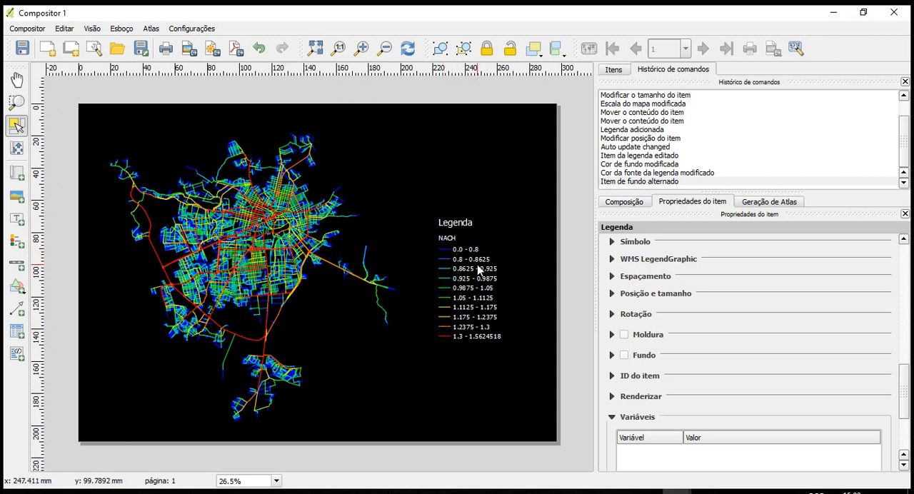
# Export the composition to the desktop as a JPG image named nach_cg at 300 dpi, 3507 by 2480 px
pyautogui.click(23, 32)
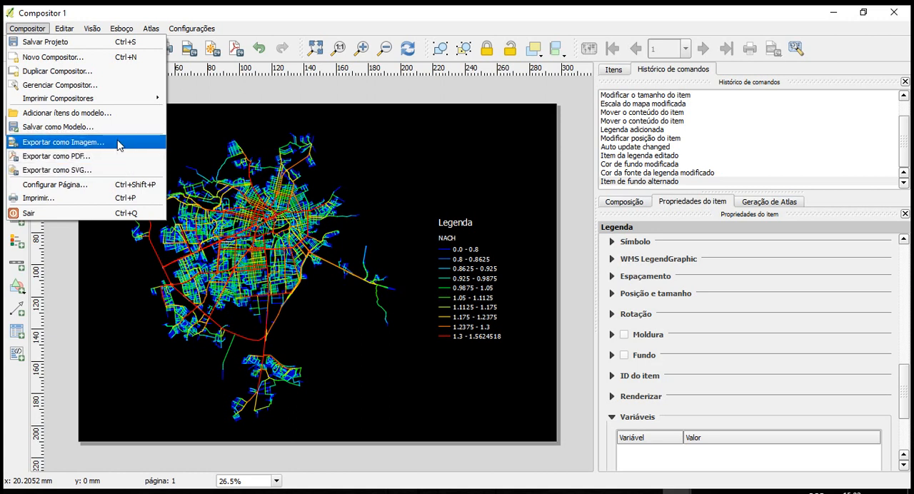
pyautogui.click(120, 146)
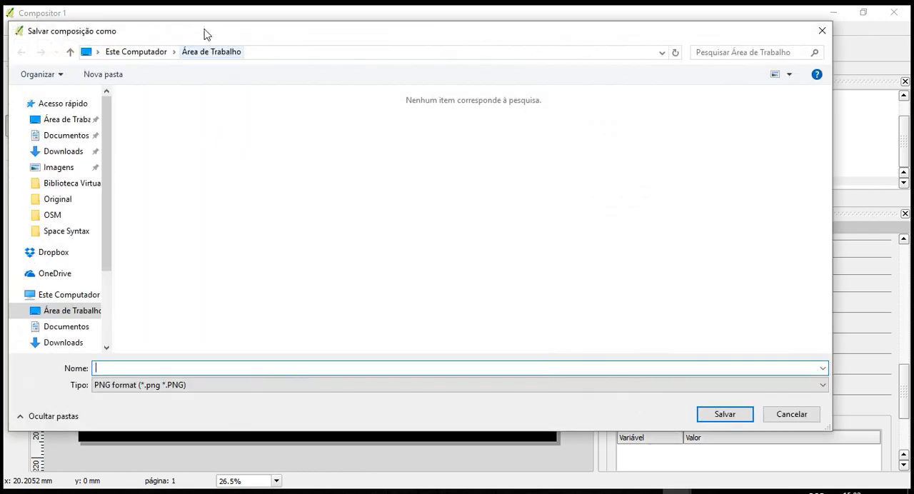
pyautogui.click(205, 387)
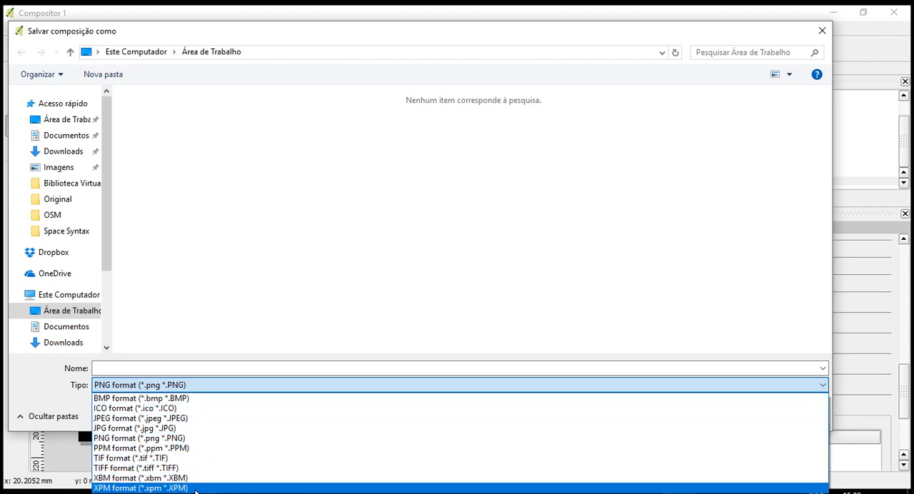
pyautogui.click(202, 431)
pyautogui.click(184, 370)
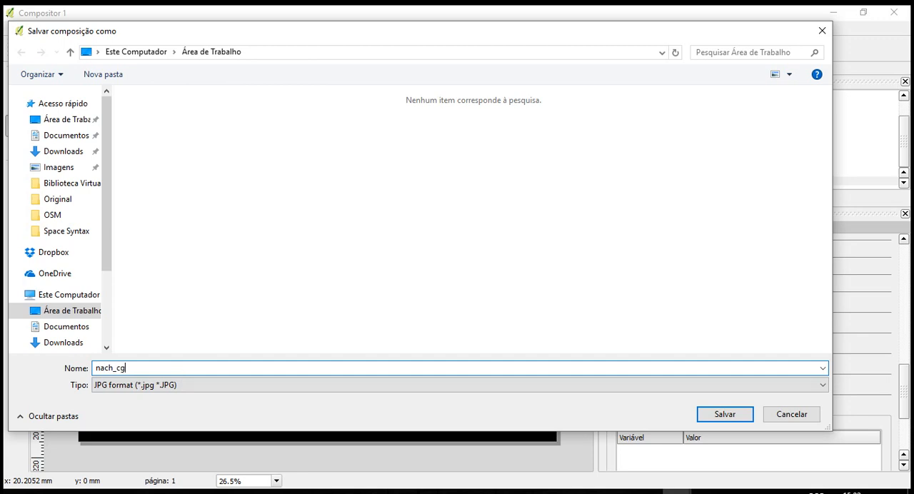
pyautogui.write('nach_cg')
pyautogui.click(725, 414)
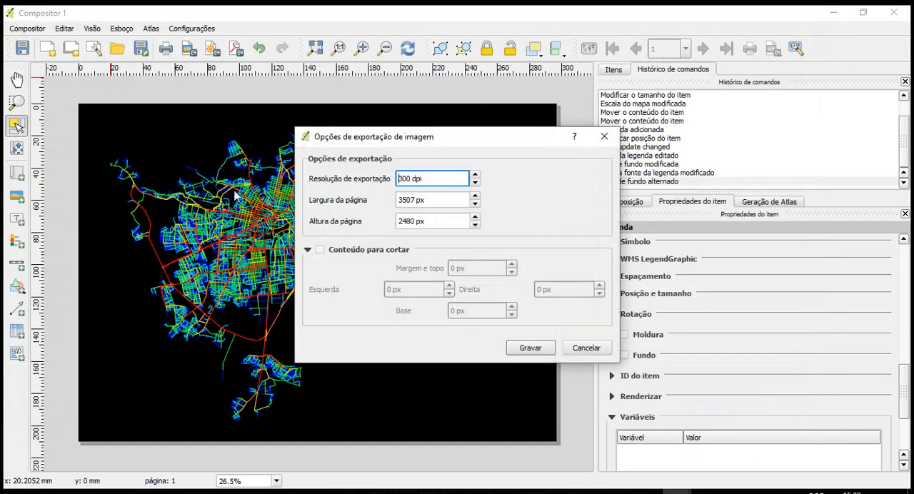
pyautogui.moveTo(346, 139); pyautogui.dragTo(278, 122)
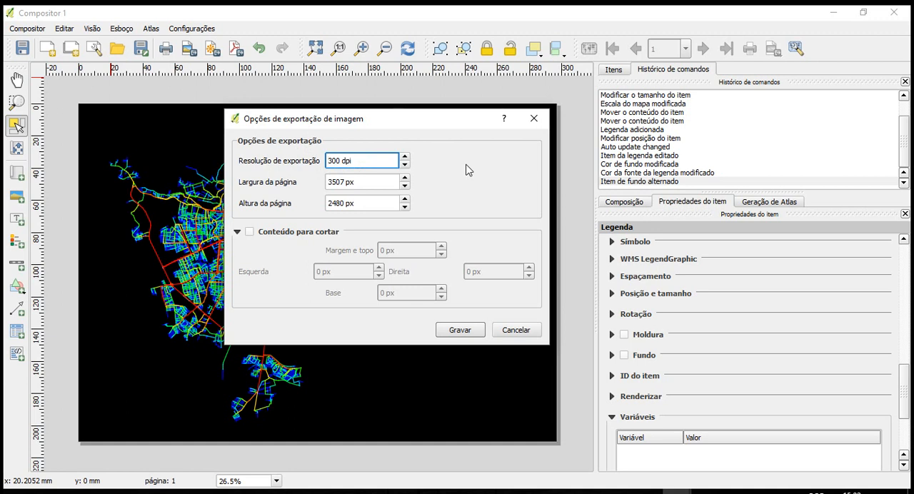
pyautogui.moveTo(469, 127); pyautogui.dragTo(470, 131)
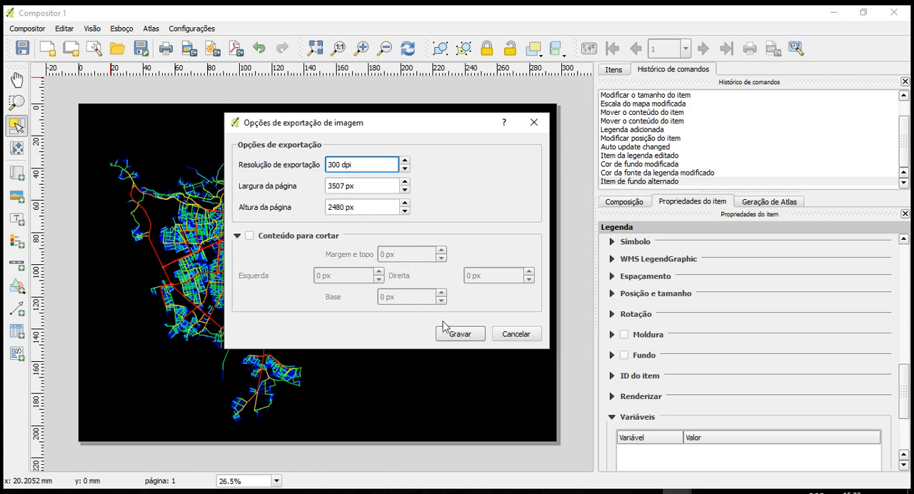
pyautogui.click(464, 333)
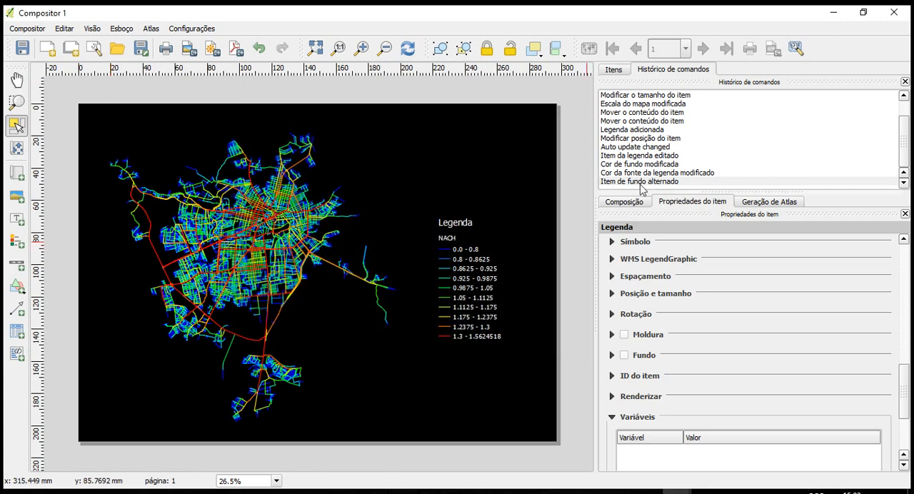
# Minimize the composer and QGIS windows, view the exported nach_cg.jpg from the desktop, and close the photo viewer
pyautogui.click(835, 16)
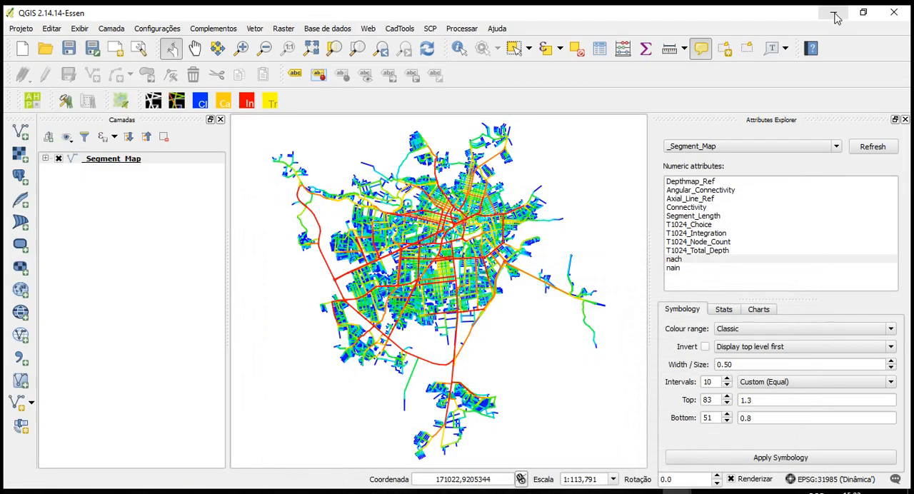
pyautogui.click(833, 13)
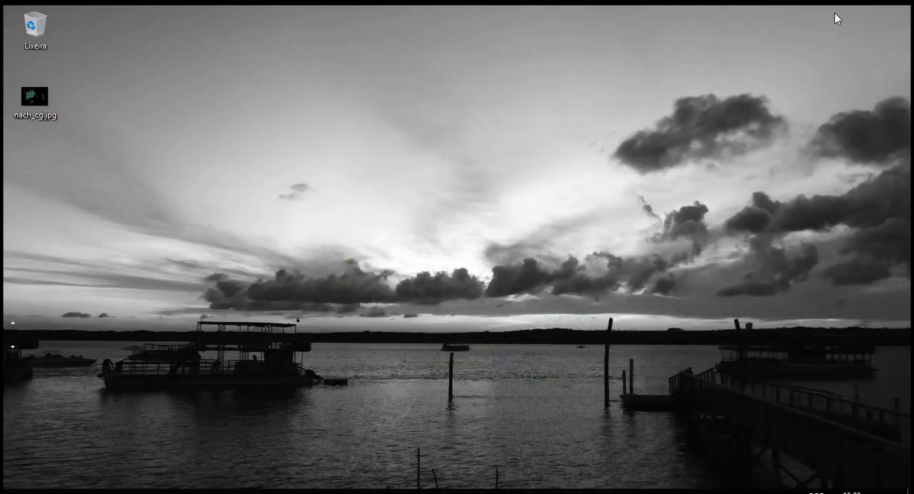
pyautogui.click(32, 97)
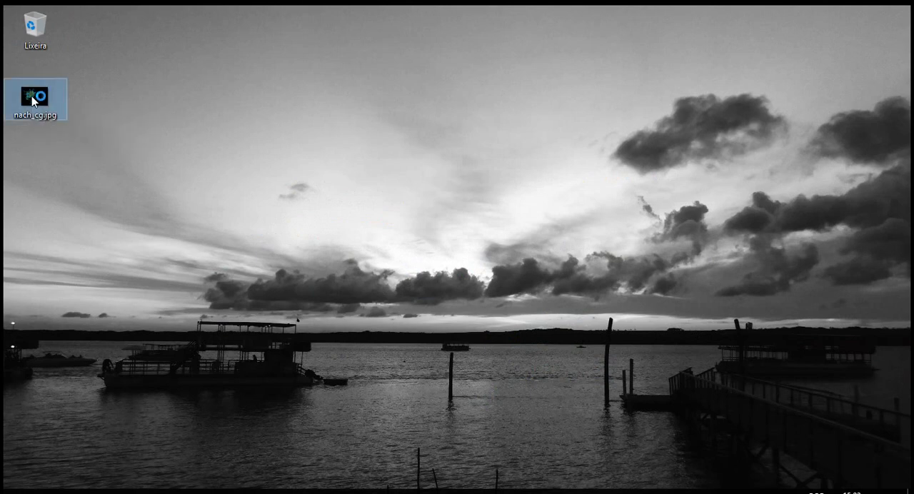
pyautogui.doubleClick(32, 98)
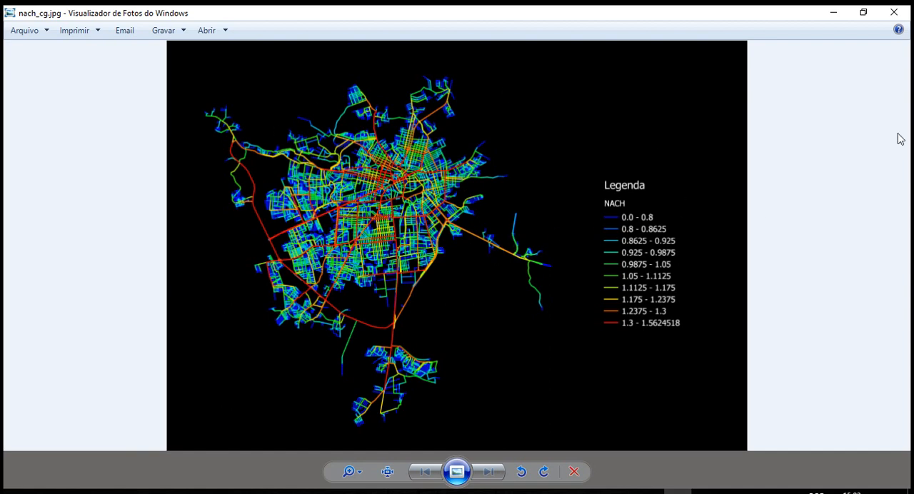
pyautogui.click(894, 12)
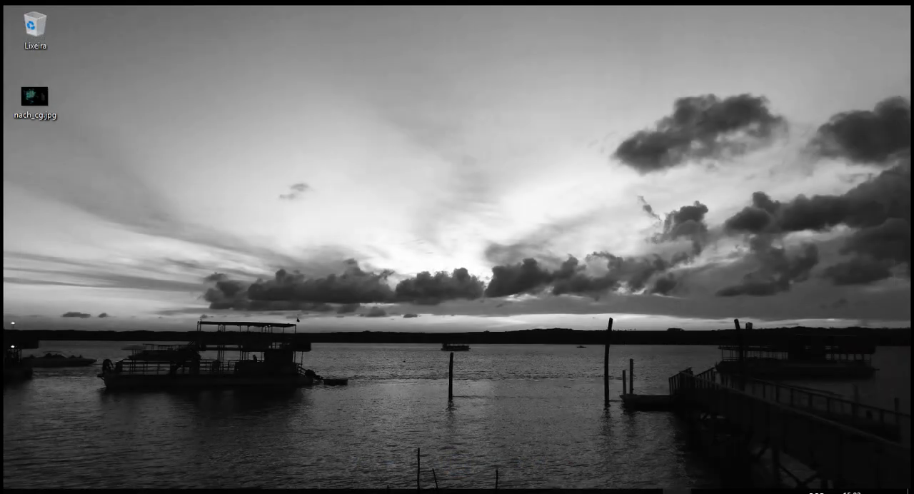
# Switch back to QGIS and close the composer window to return to the segment map
pyautogui.moveTo(693, 490)
pyautogui.click(749, 447)
pyautogui.click(894, 12)
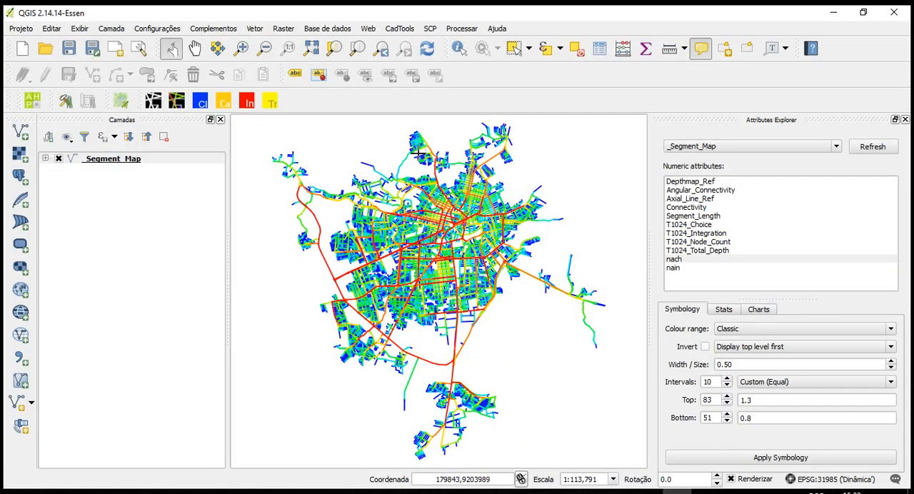
pyautogui.moveTo(379, 260)
pyautogui.moveTo(401, 203)
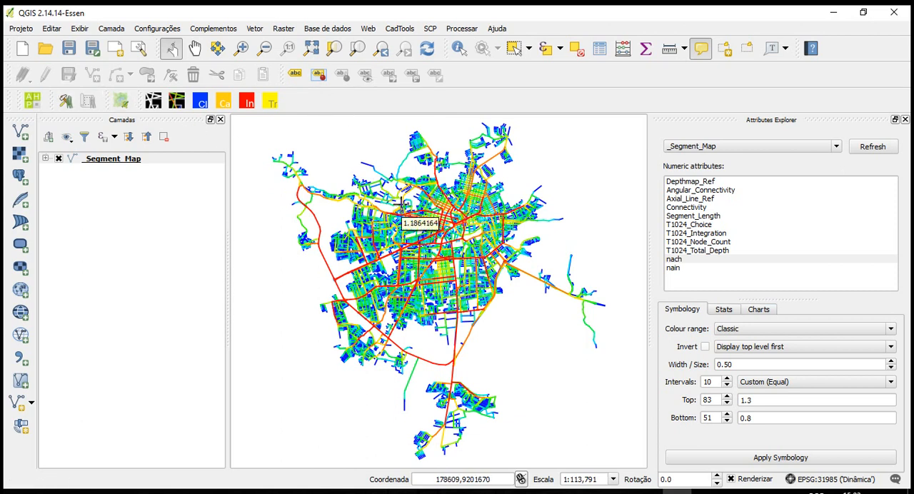